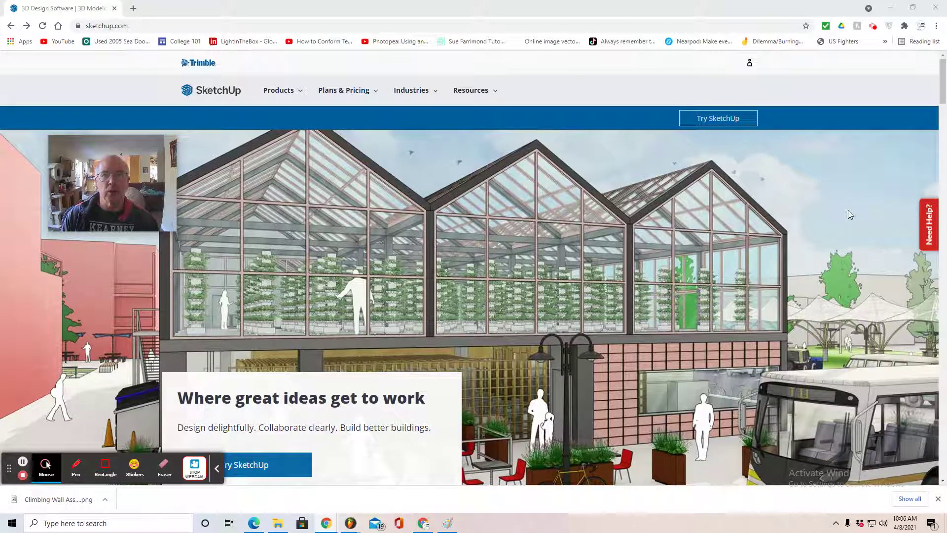
Open the products assigned to the account purchased via Creation Engine in Trimble account management.
click(749, 65)
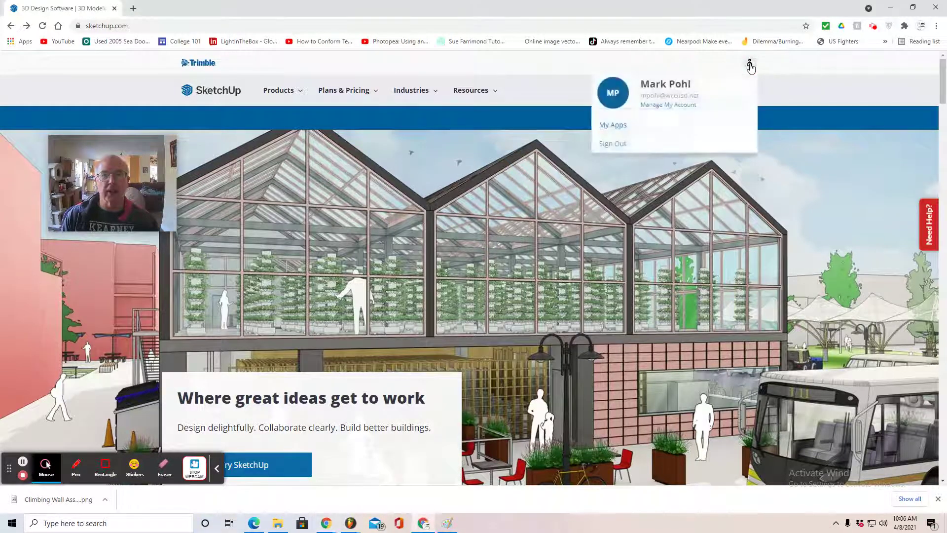
click(614, 126)
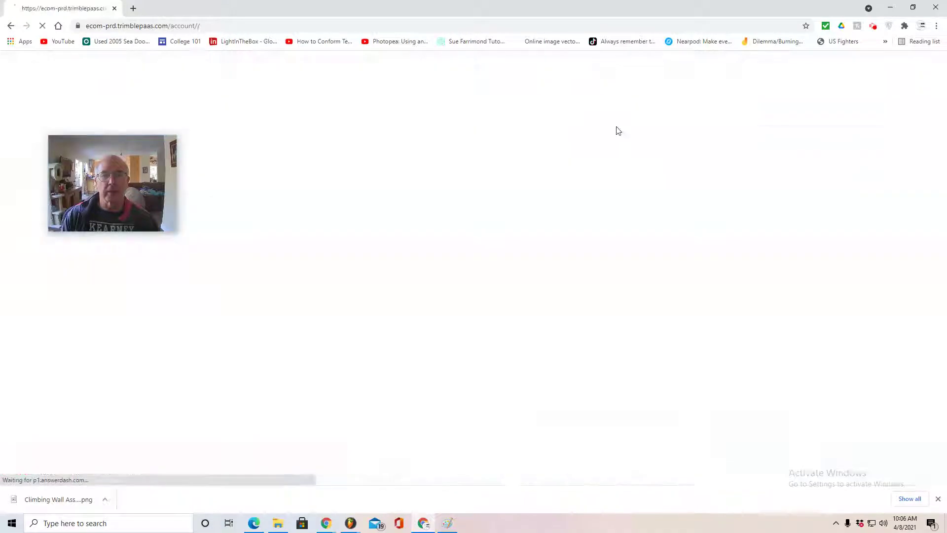
drag(167, 173, 791, 123)
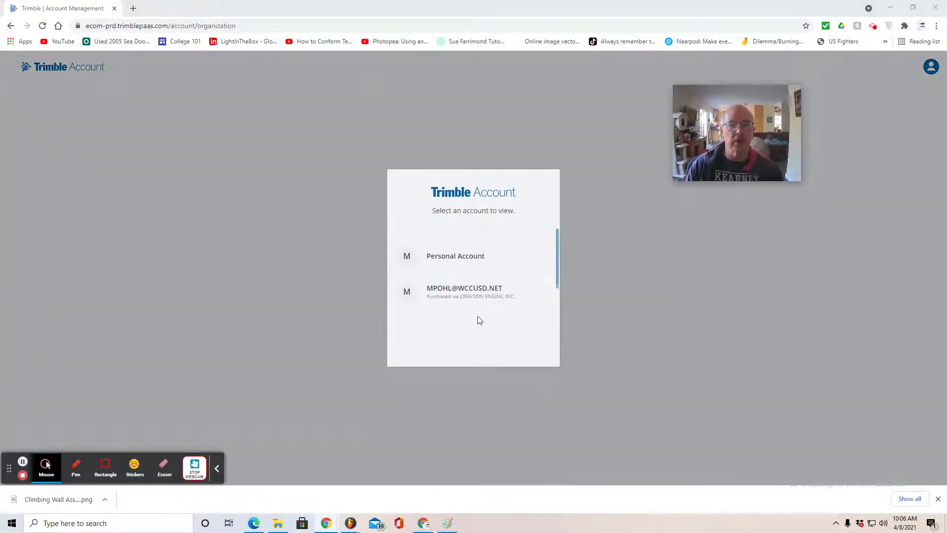
click(472, 294)
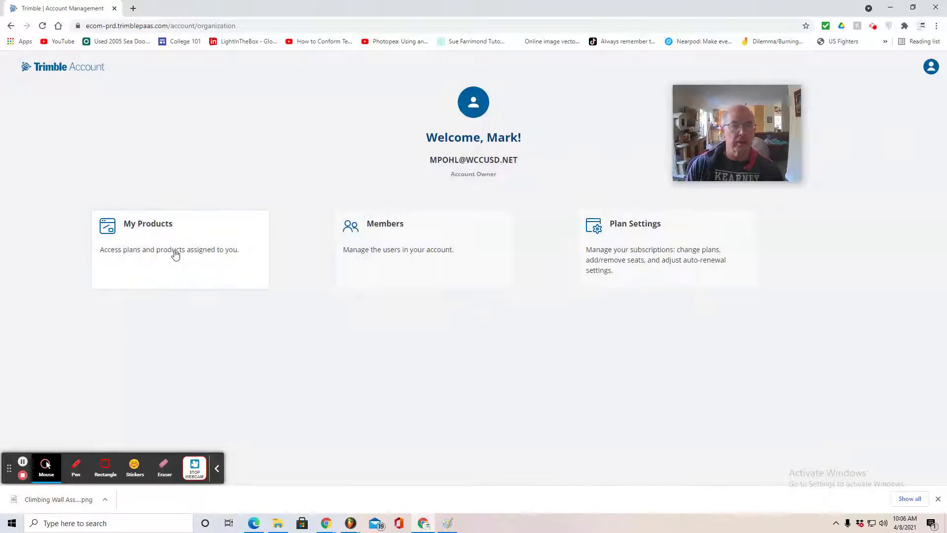
click(175, 252)
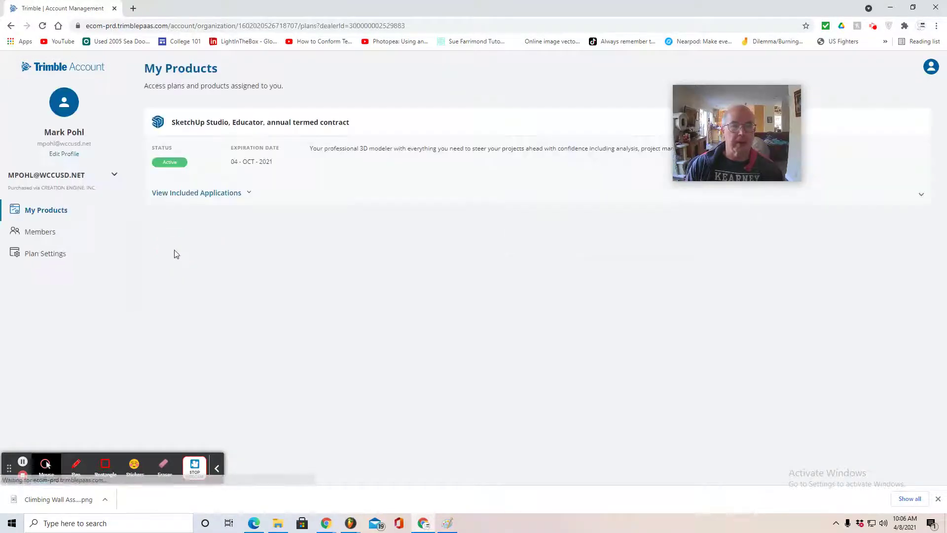
Launch SketchUp for Web from the included applications and create a new model from Simple Template - Feet and Inches.
click(250, 196)
scroll(395, 295, down, 3)
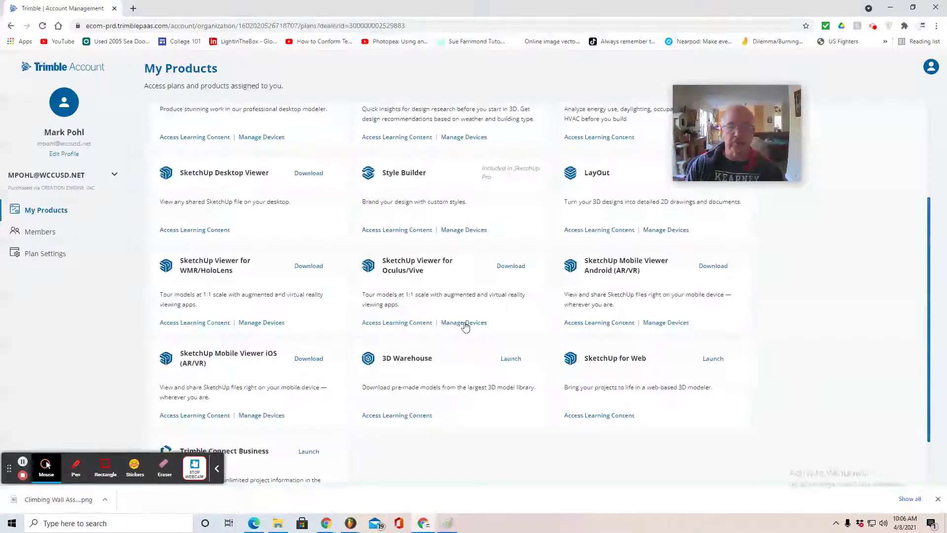
click(710, 359)
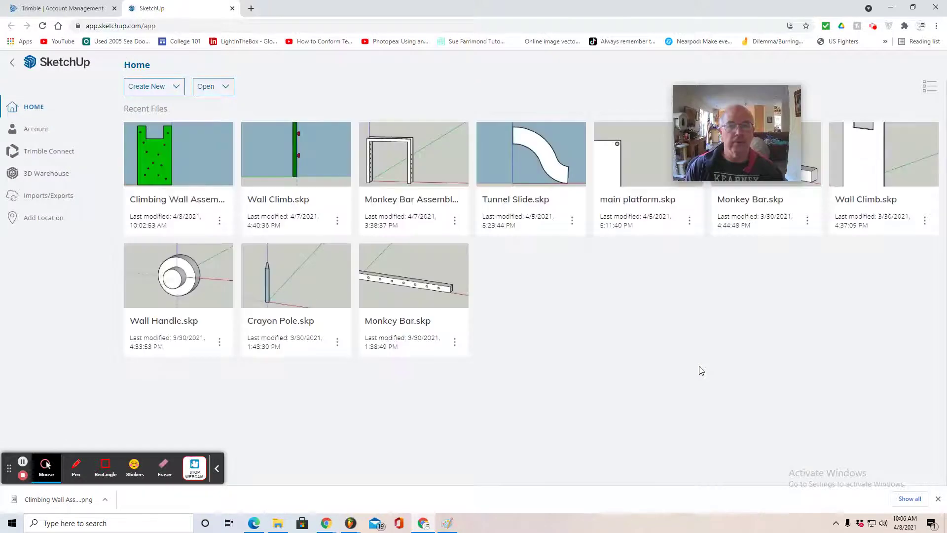
click(140, 88)
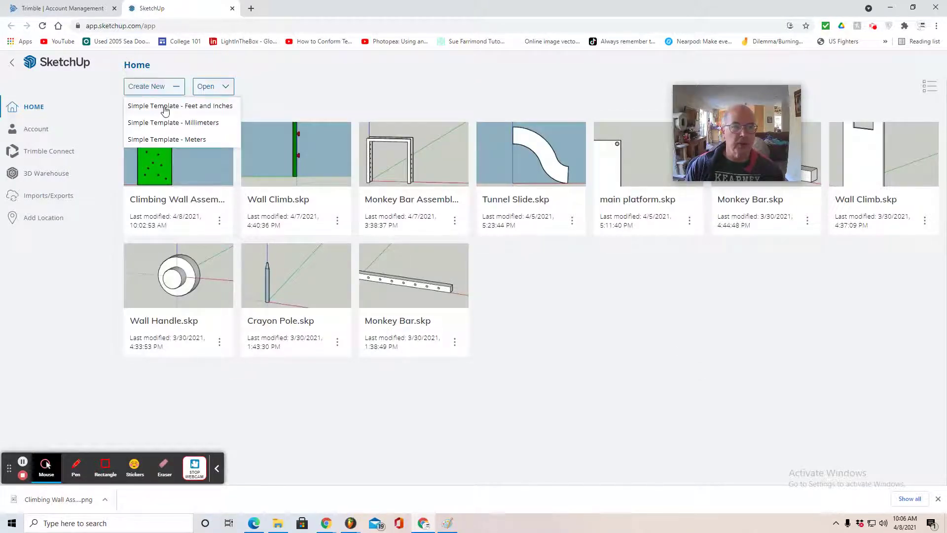
click(165, 107)
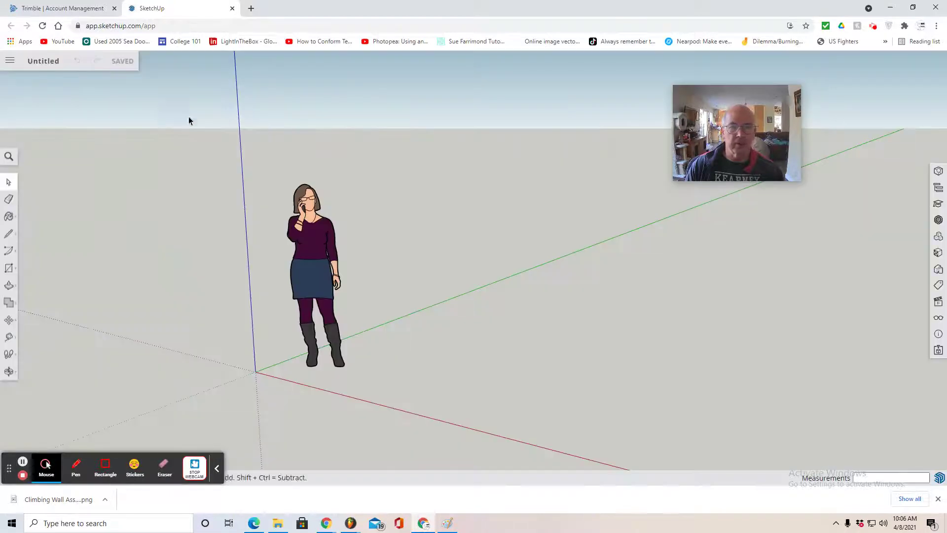
Set the model's length units to decimal inches with a snap interval of 0.125".
click(938, 335)
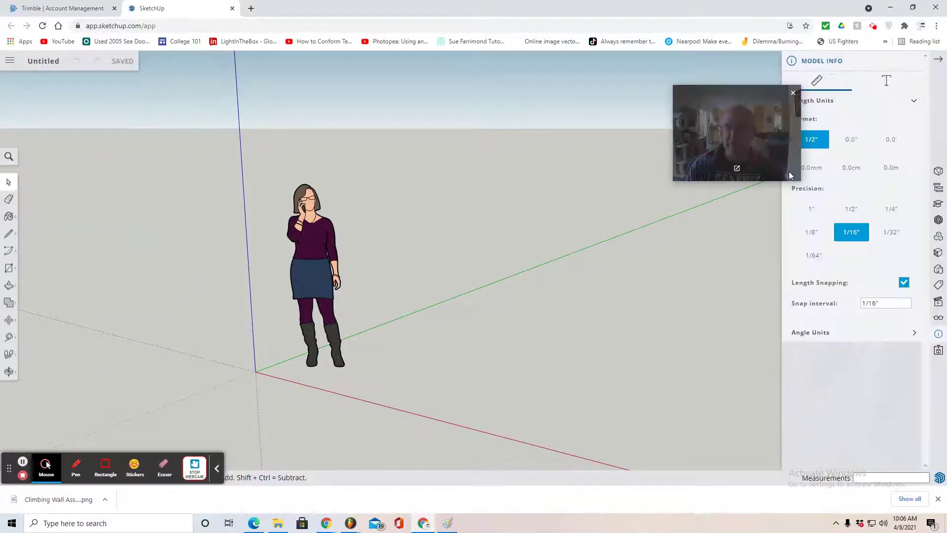
click(851, 143)
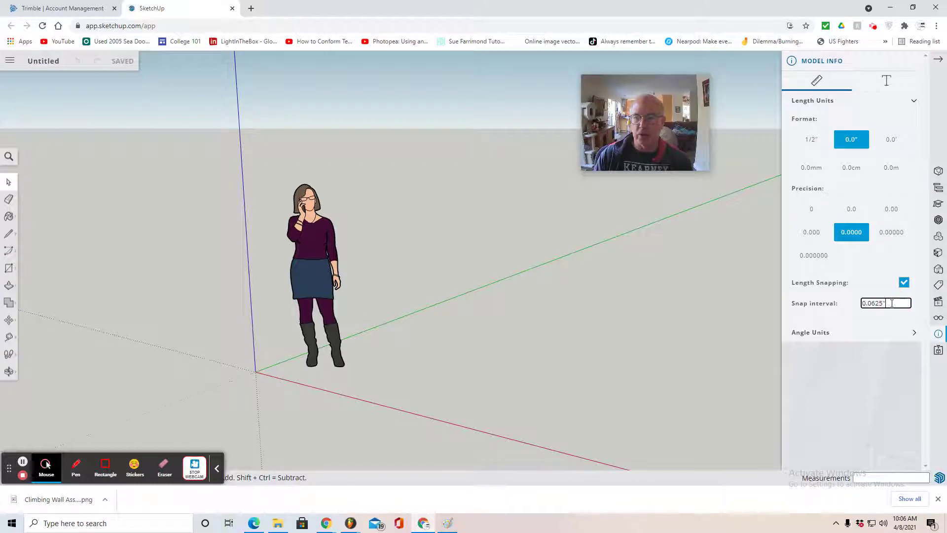
drag(892, 304, 863, 305)
text(0.125)
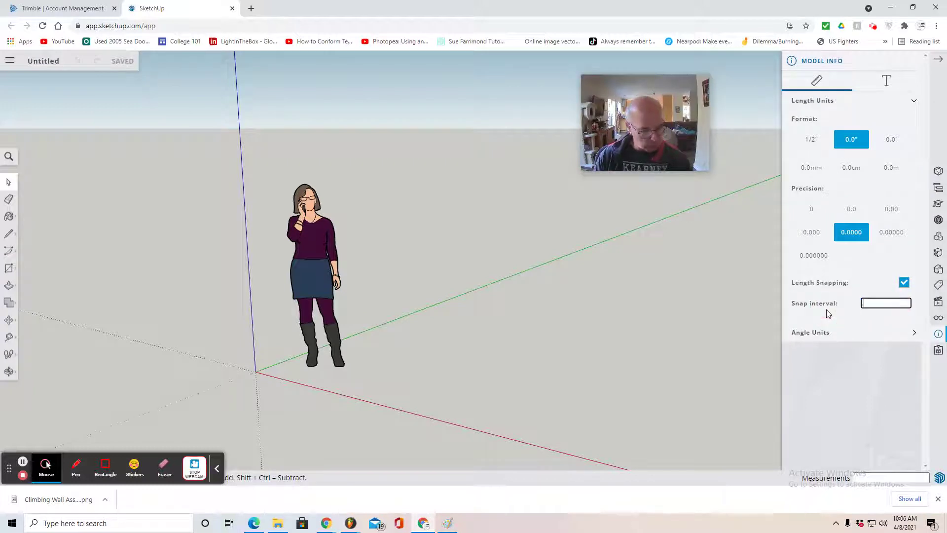
key(Return)
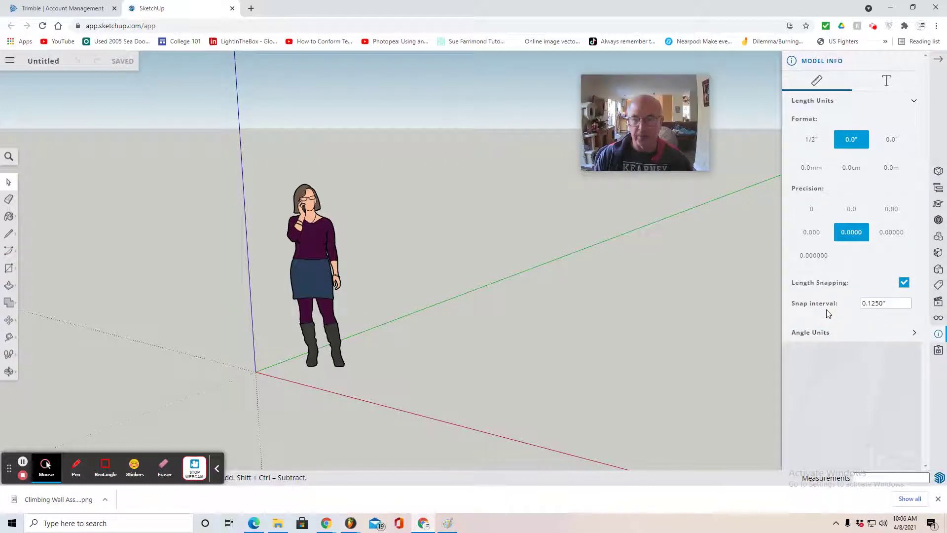
Delete the default human figure standing near the origin.
click(301, 261)
key(Delete)
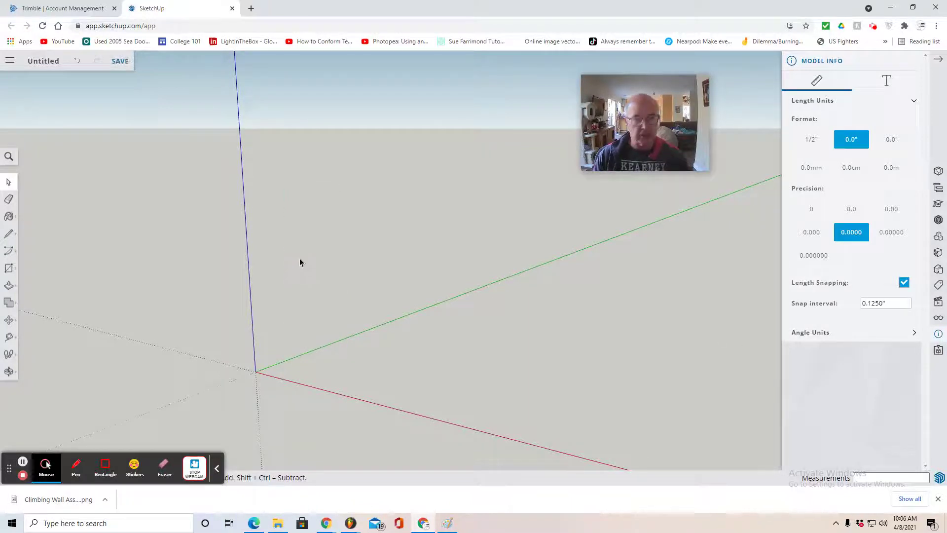
Switch to parallel projection in the front view and shift the origin toward the lower-left of the drawing area.
click(937, 305)
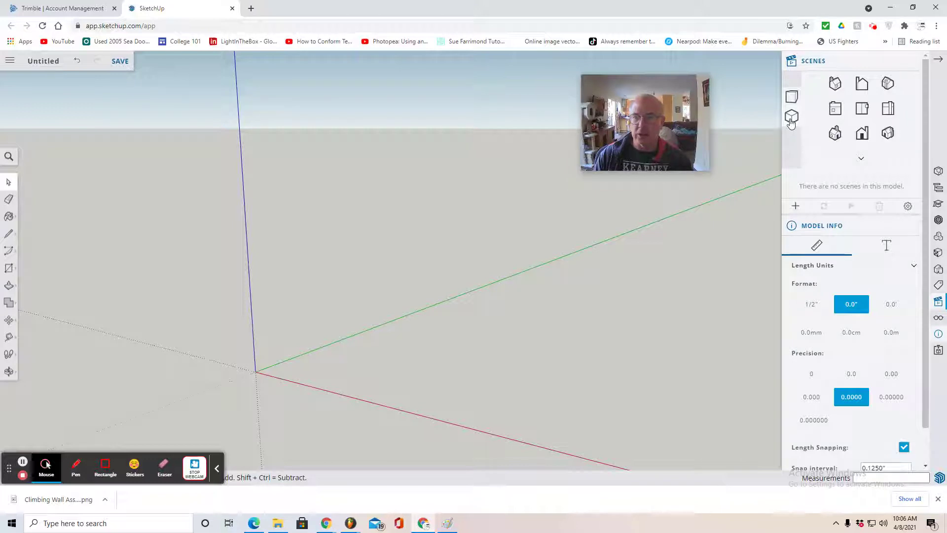
click(791, 119)
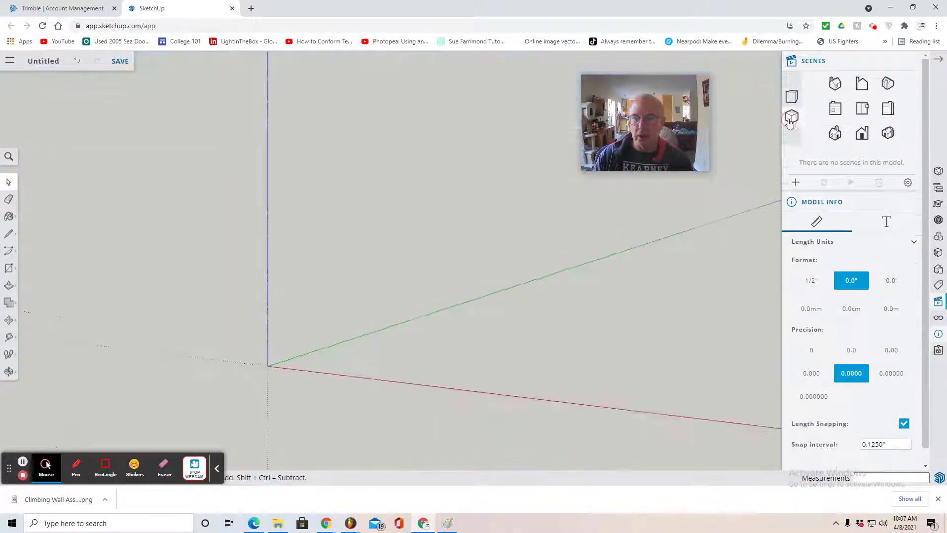
click(861, 137)
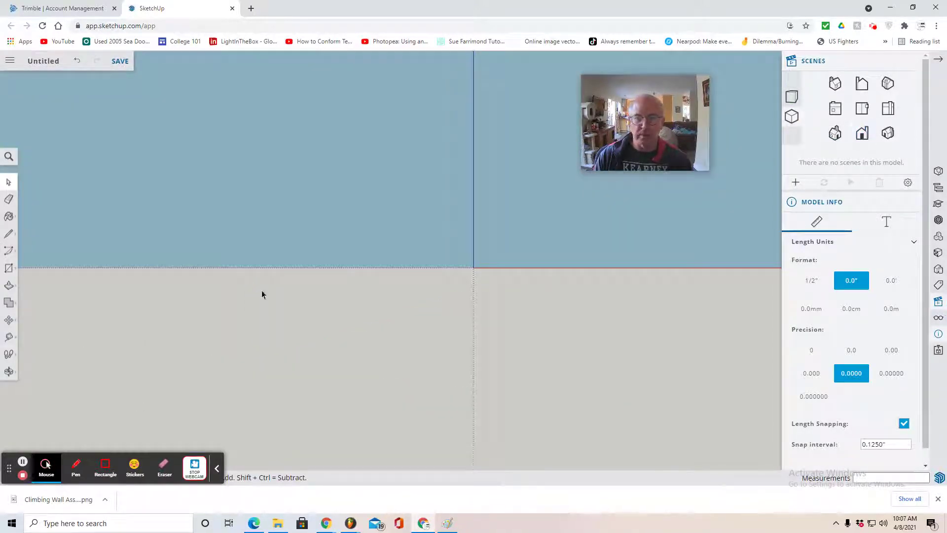
mouse_move(8, 371)
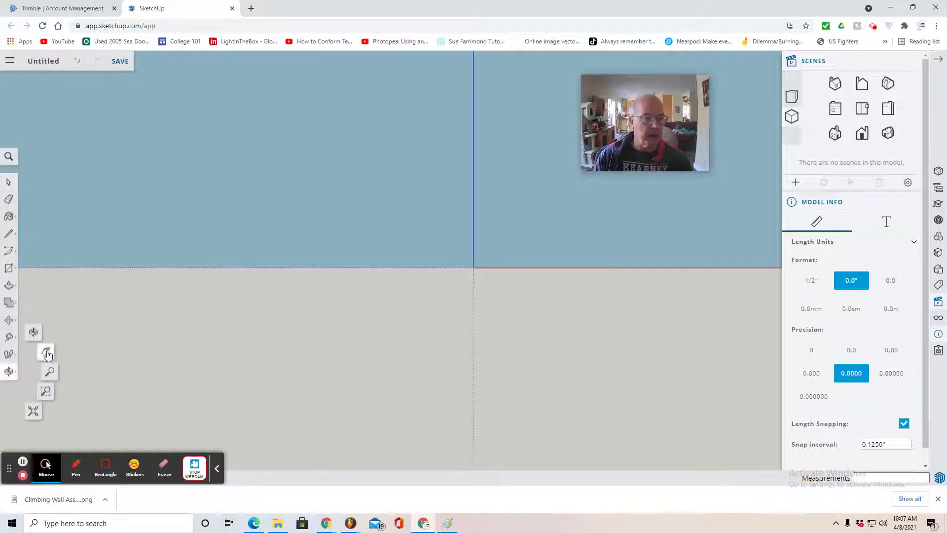
click(46, 352)
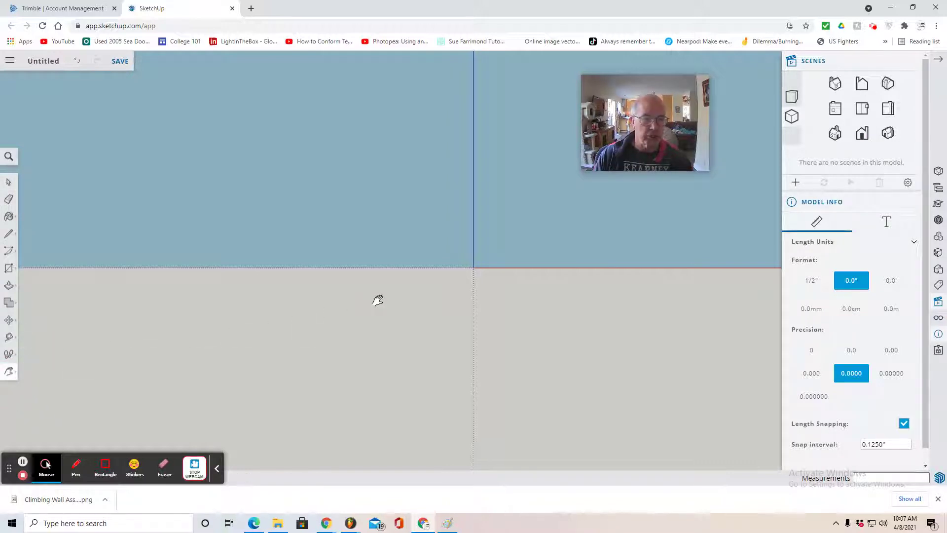
drag(378, 301, 94, 379)
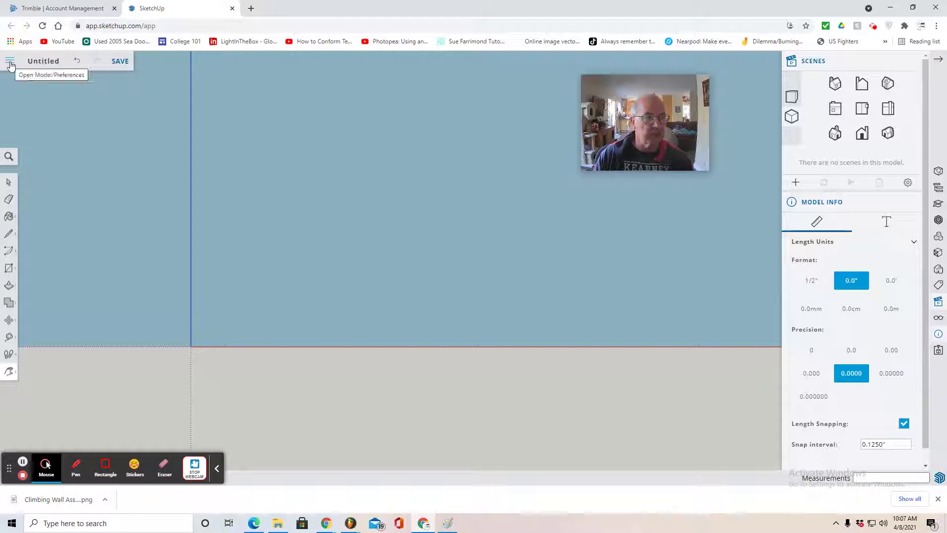
Insert Wall Climb.skp from the Playground 2 folder of the SketchUp project on Trimble Connect, placing its lower-left corner at the origin.
click(10, 62)
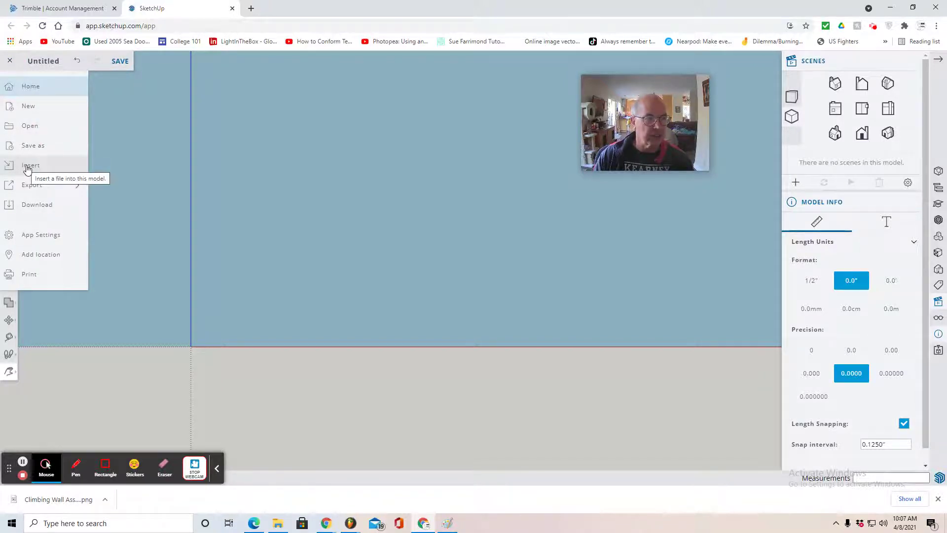
click(27, 168)
click(442, 303)
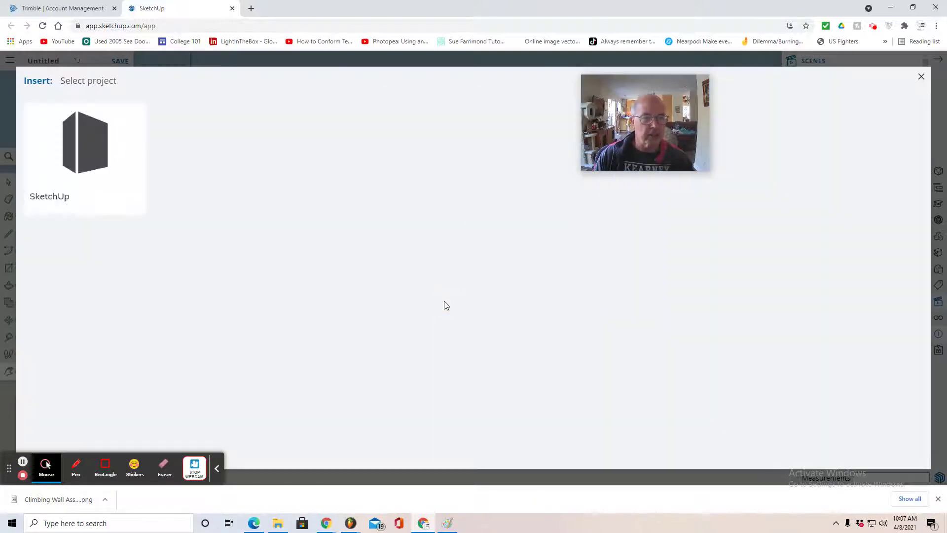
click(93, 158)
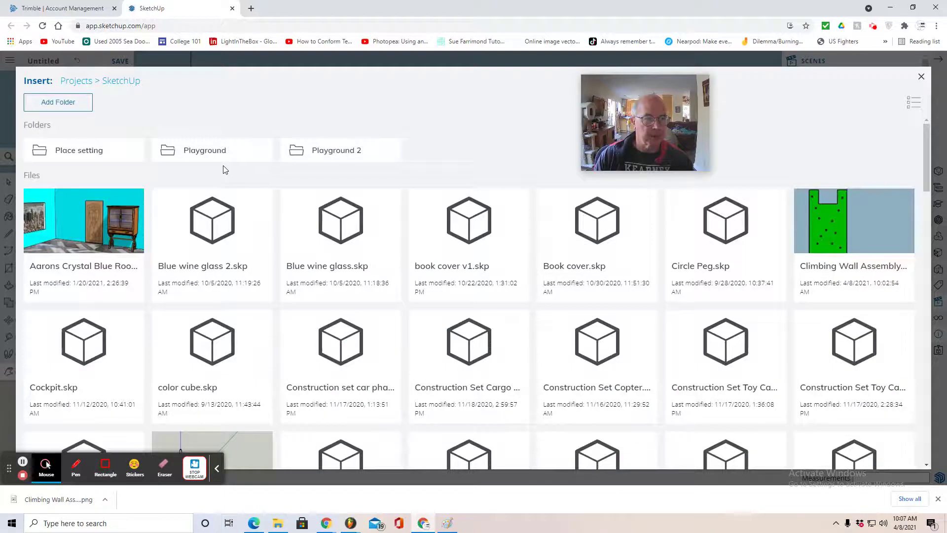
click(299, 150)
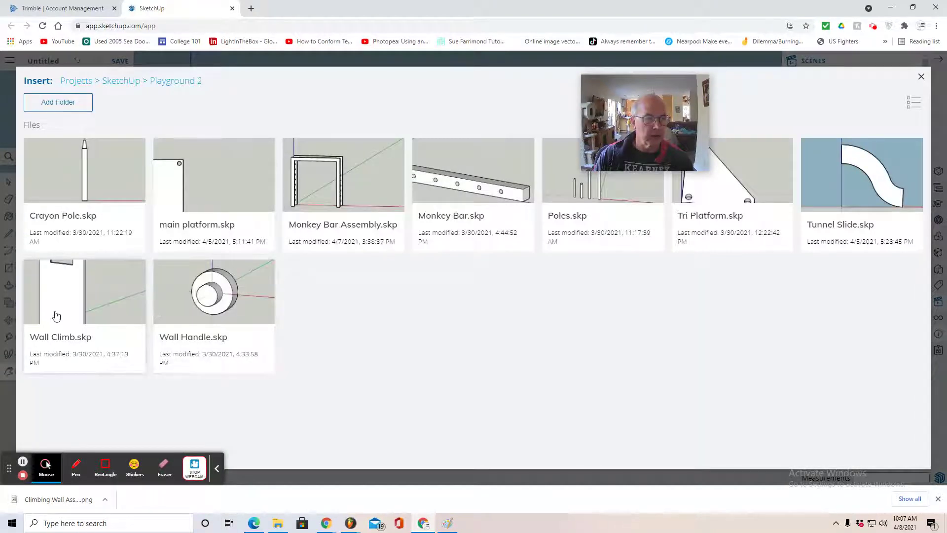
click(53, 315)
click(457, 338)
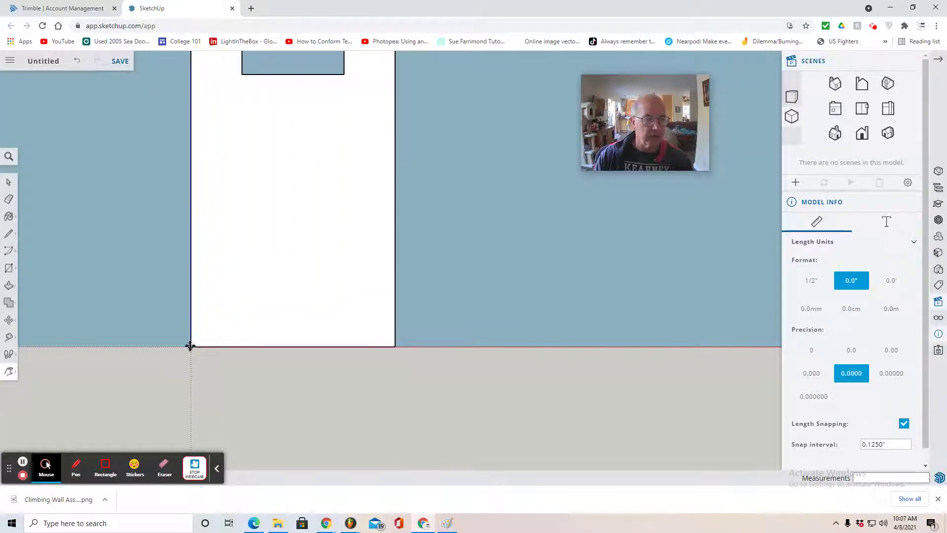
click(190, 345)
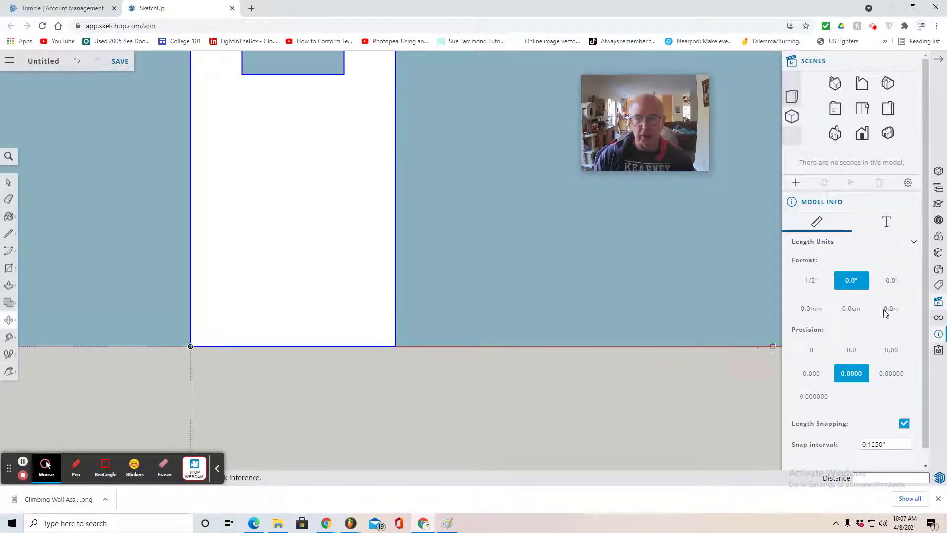
Paint the climbing wall with a medium green from the Colors material collection.
click(937, 254)
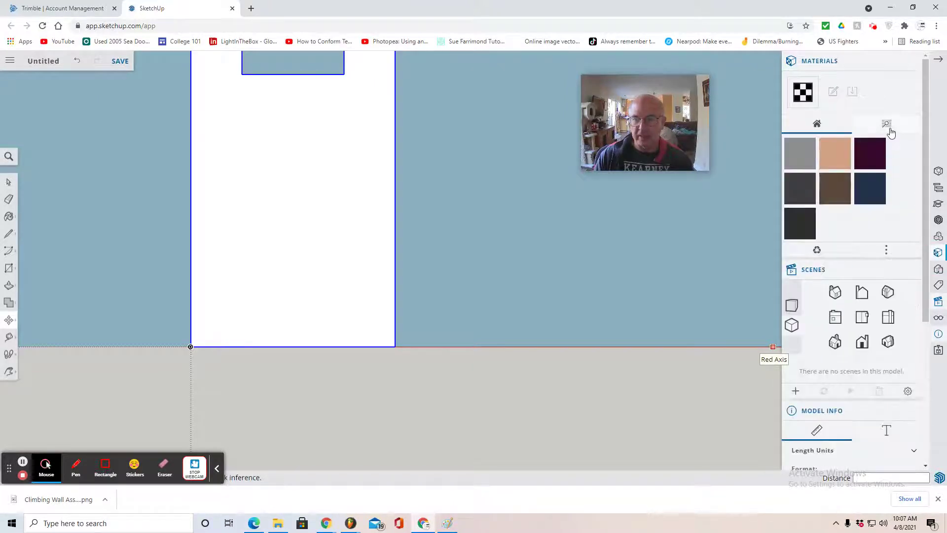
click(886, 124)
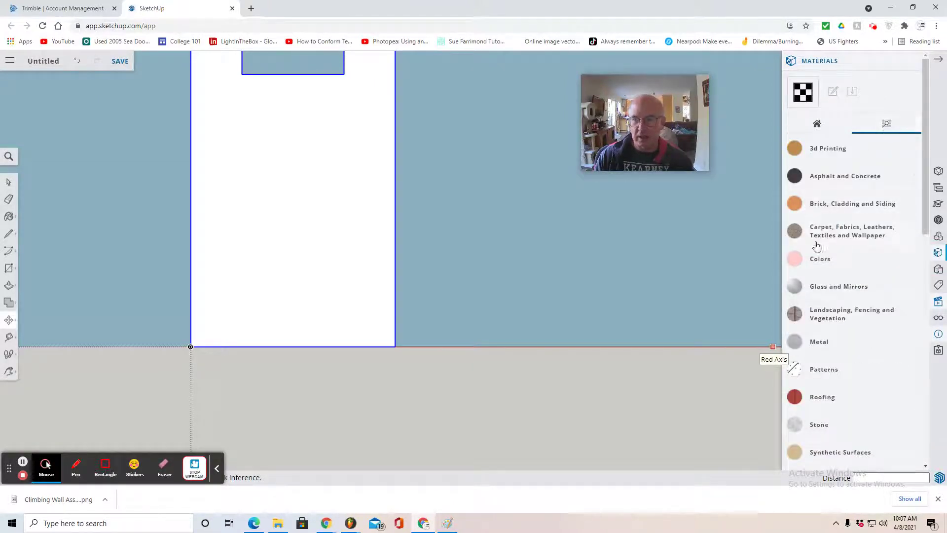
click(798, 264)
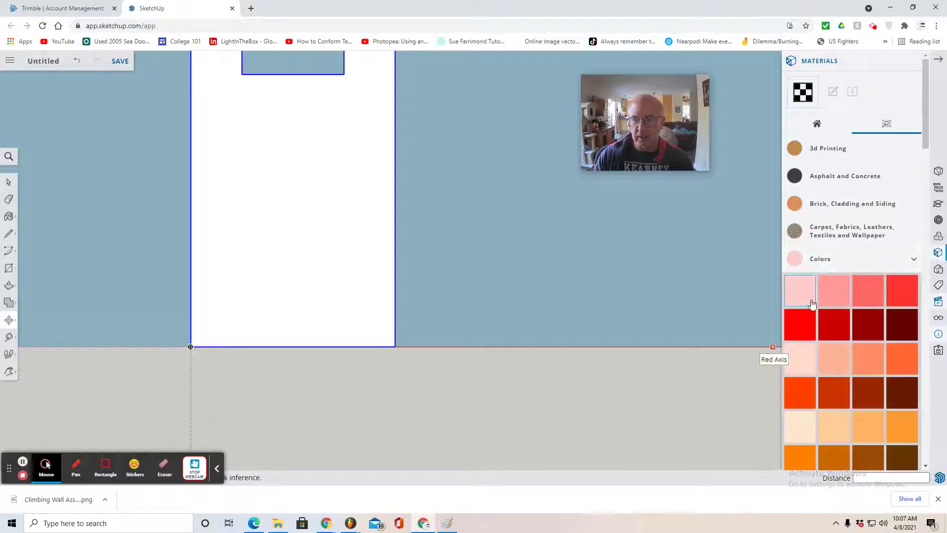
scroll(813, 305, down, 6)
scroll(816, 307, down, 2)
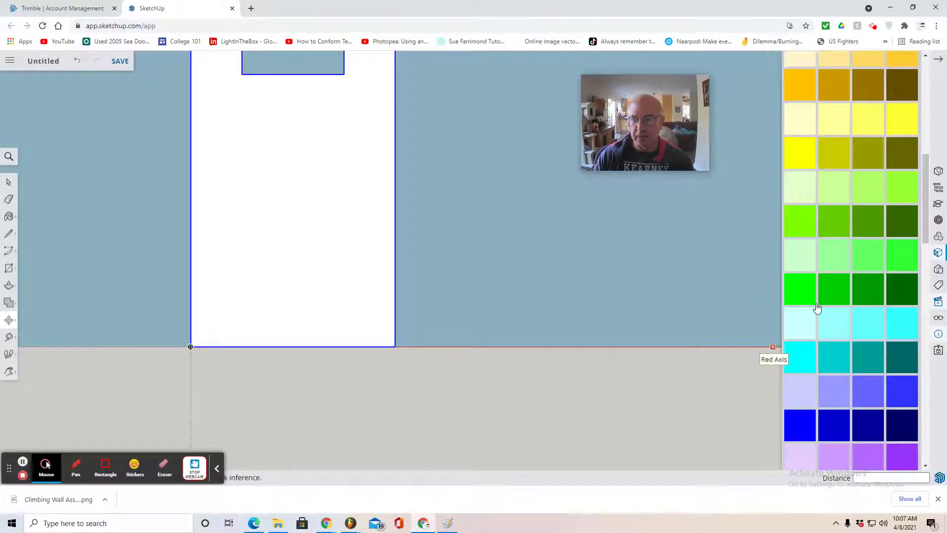
click(869, 296)
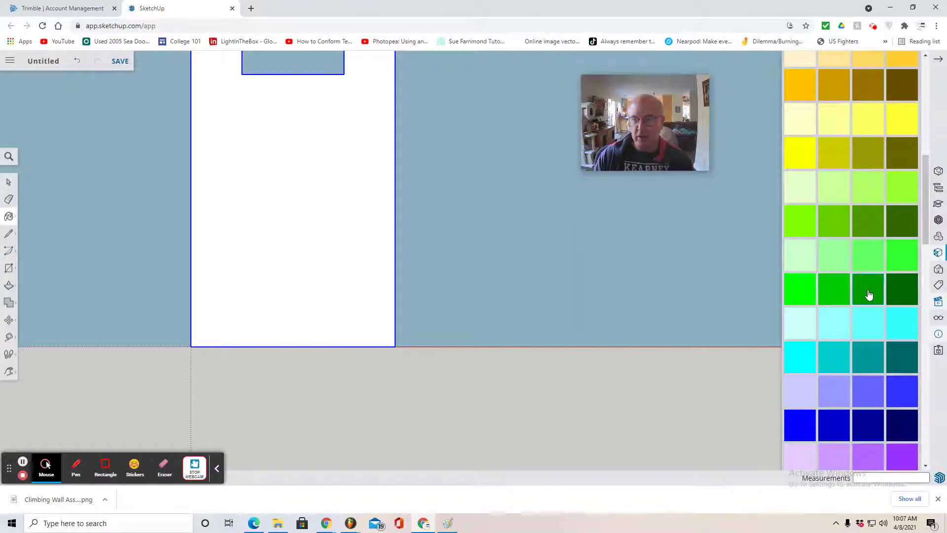
click(306, 230)
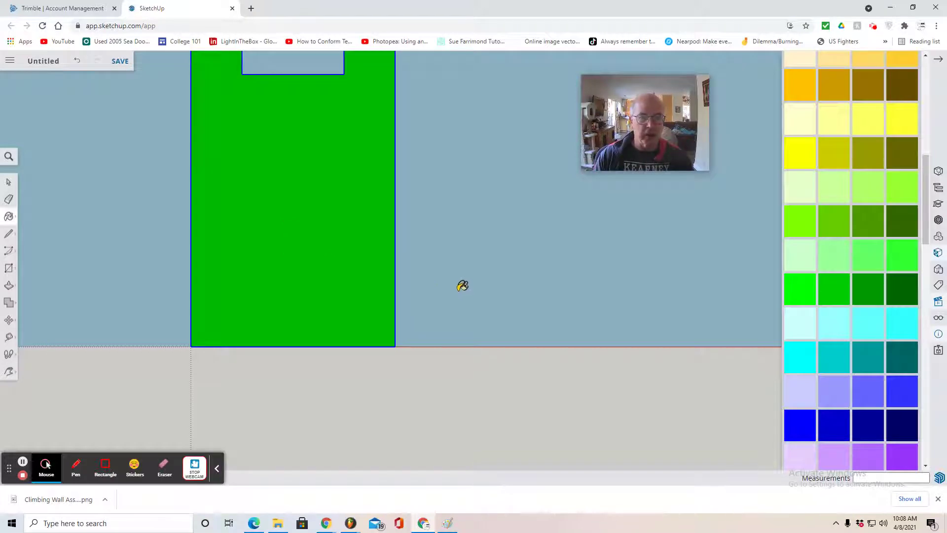
Insert Wall Handle.skp from the Playground 2 folder of the SketchUp project on Trimble Connect, placing it beside the wall above the ground line.
scroll(462, 286, up, 2)
scroll(463, 286, down, 5)
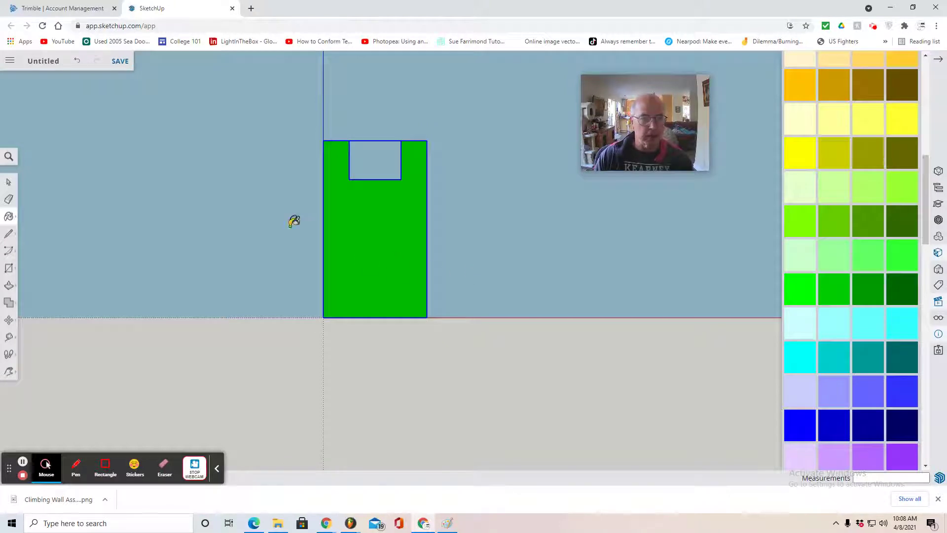
click(9, 63)
click(31, 172)
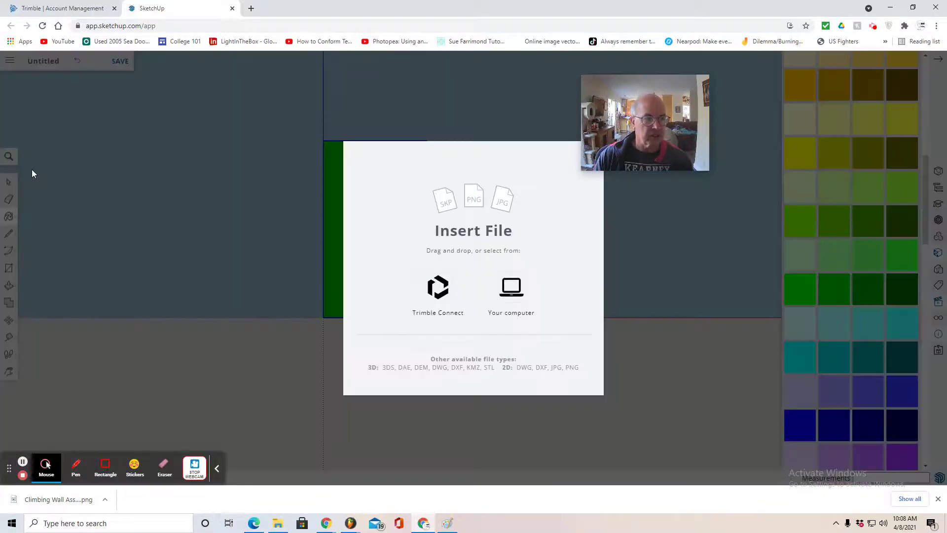
click(436, 309)
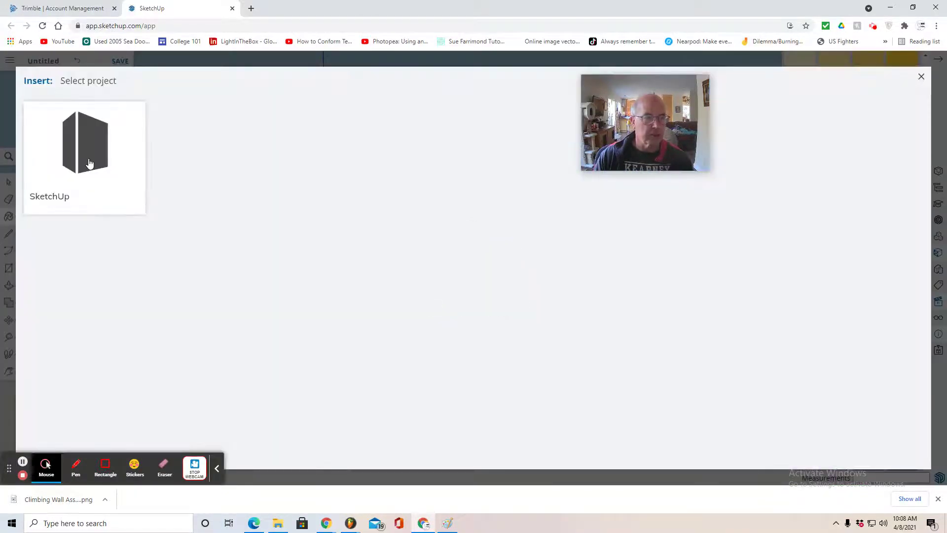
click(90, 163)
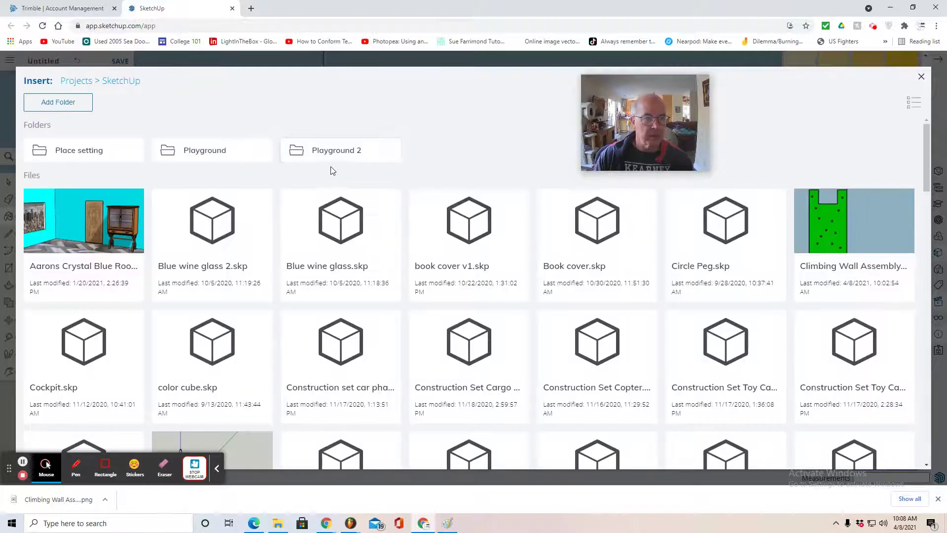
click(334, 155)
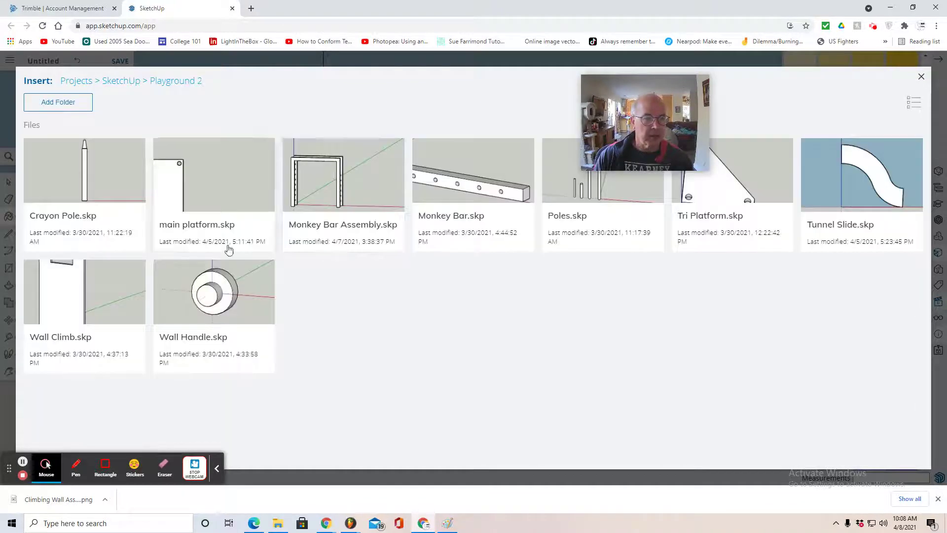
click(213, 287)
click(489, 341)
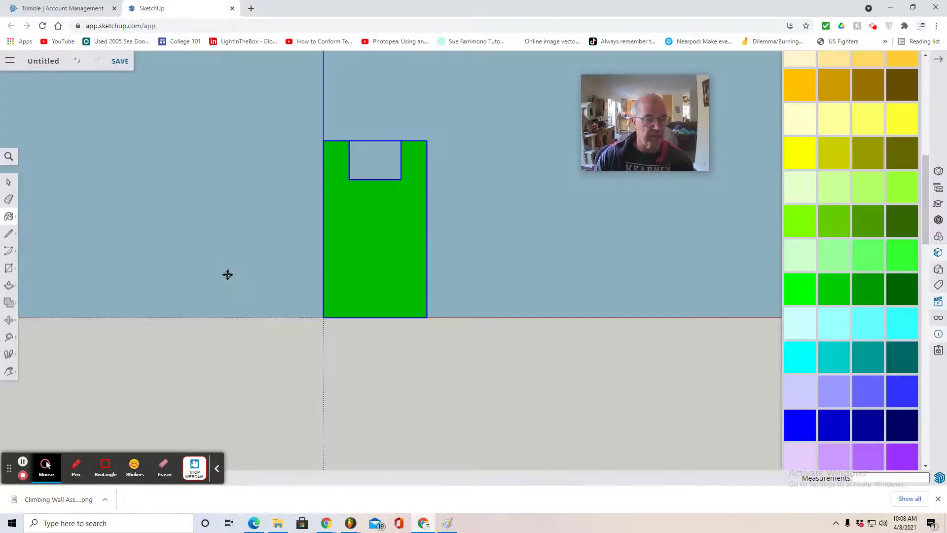
click(227, 273)
Paint the wall handle bright red from the Colors material collection.
scroll(189, 272, up, 4)
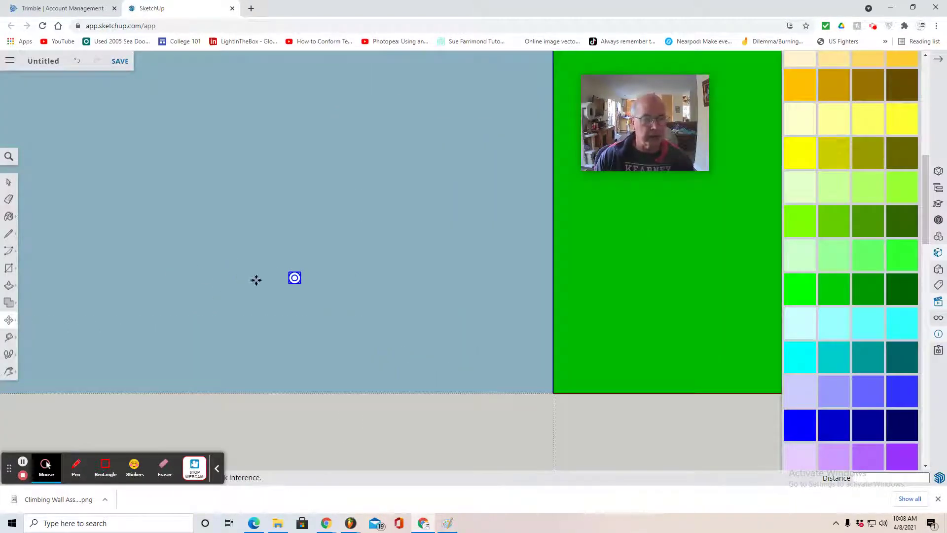
scroll(839, 212, up, 5)
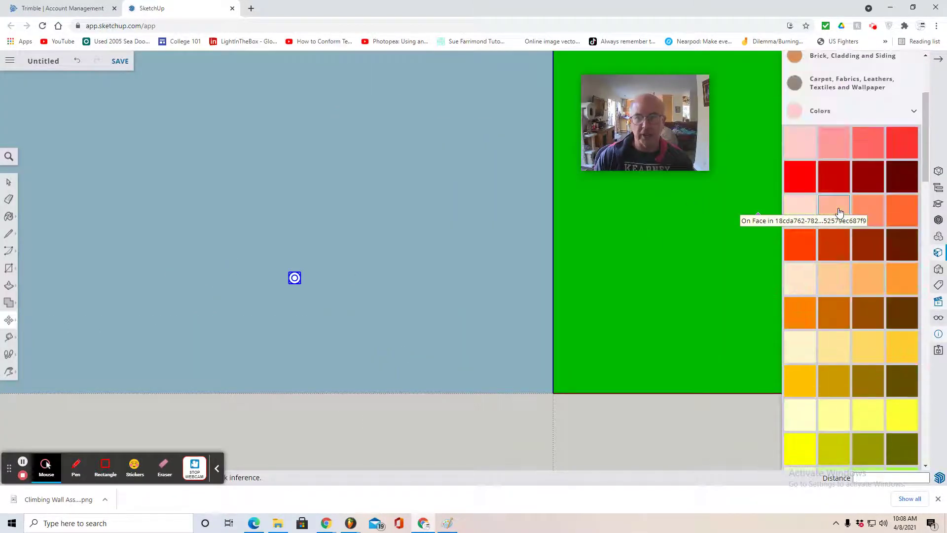
click(800, 184)
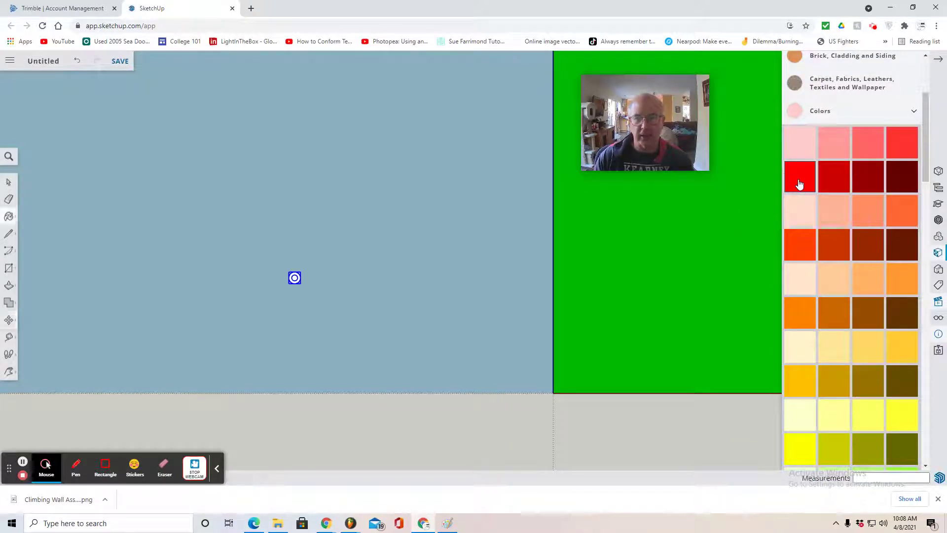
click(295, 278)
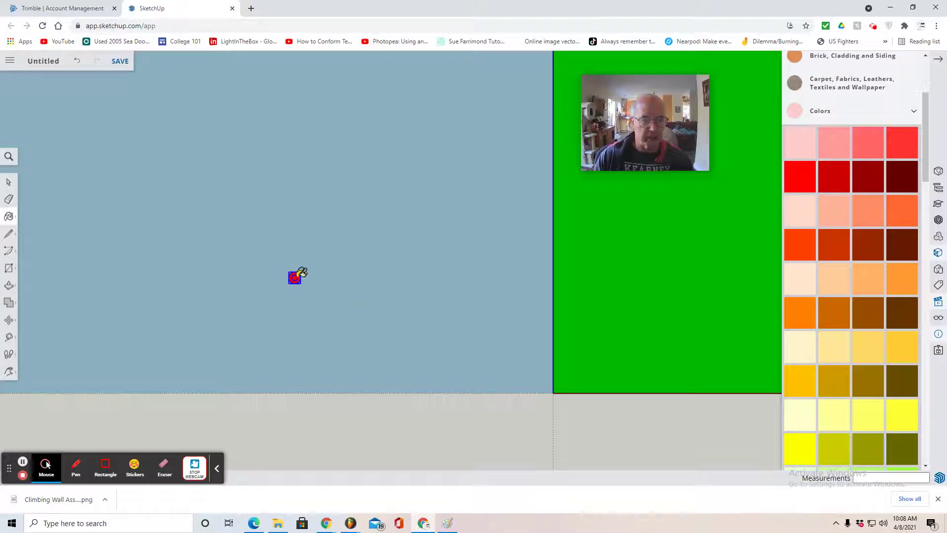
scroll(345, 293, down, 3)
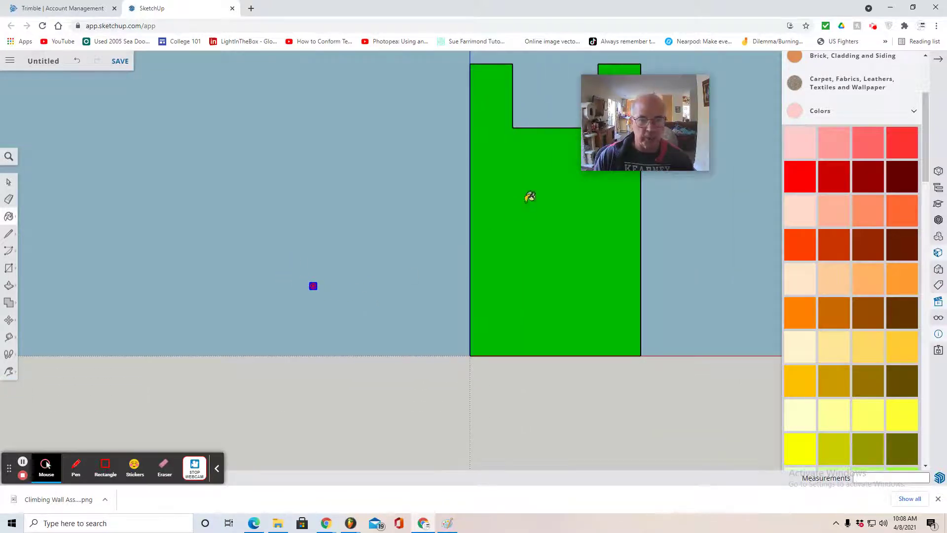
Try to move the handle onto the climbing wall from the back view, check it from the side, and undo the move.
click(938, 301)
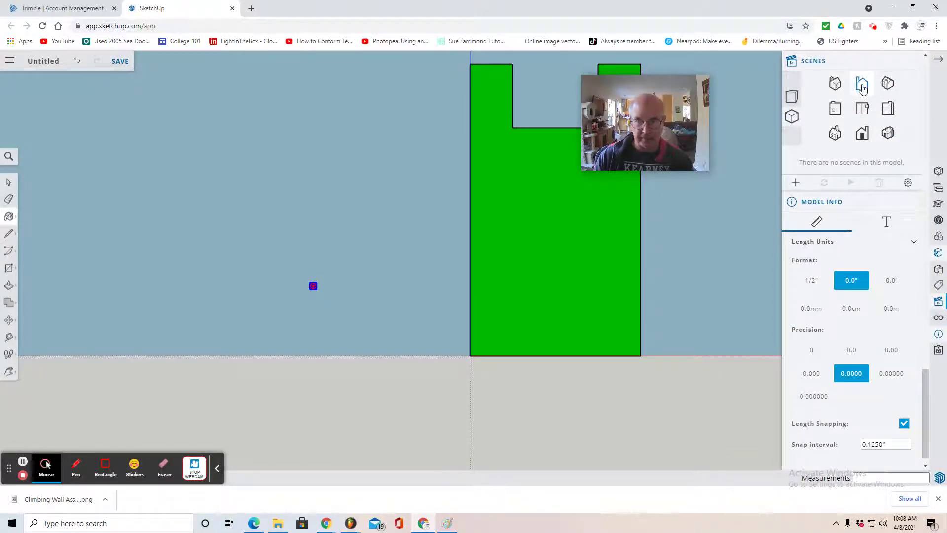
click(861, 85)
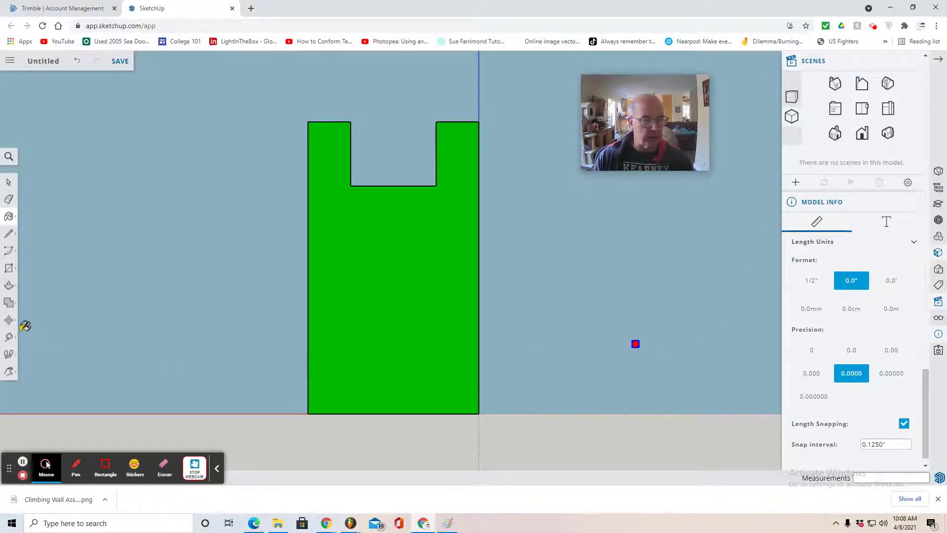
click(10, 321)
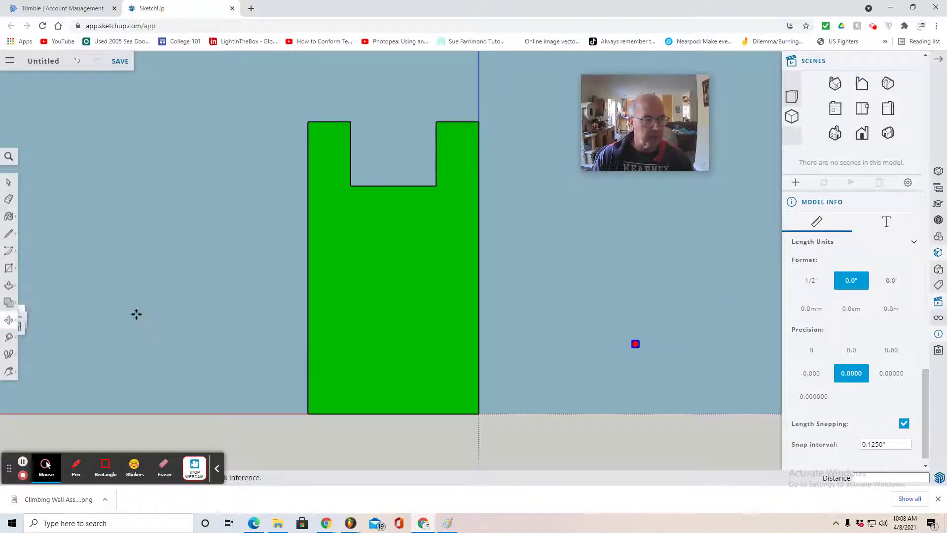
click(450, 355)
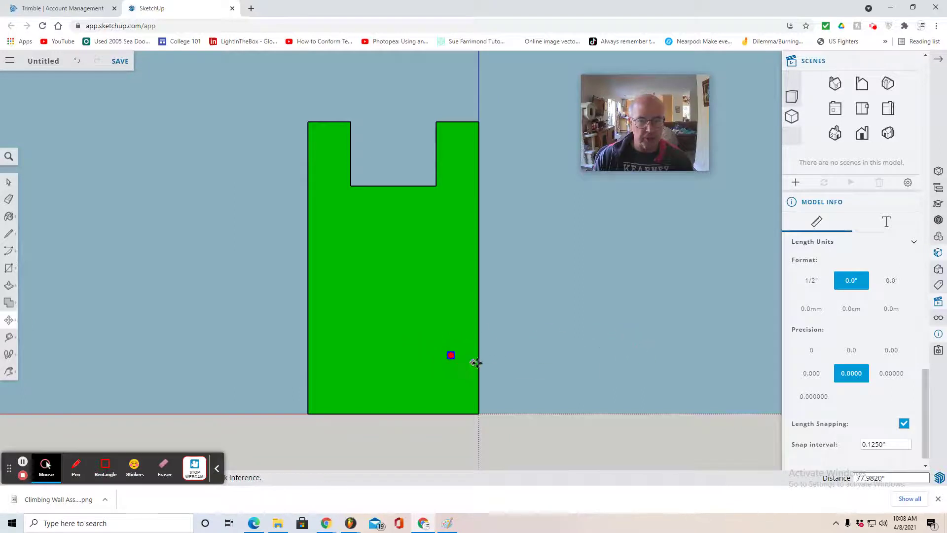
click(888, 113)
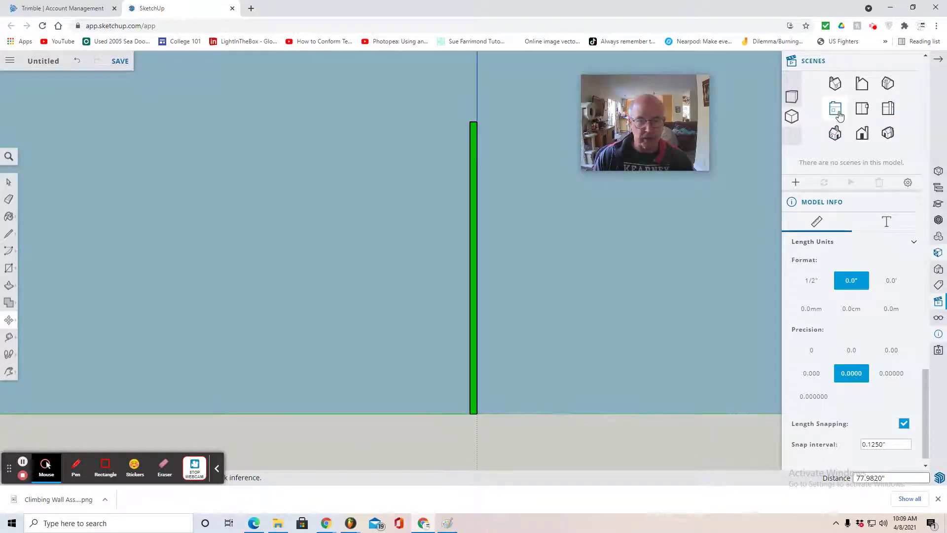
click(835, 109)
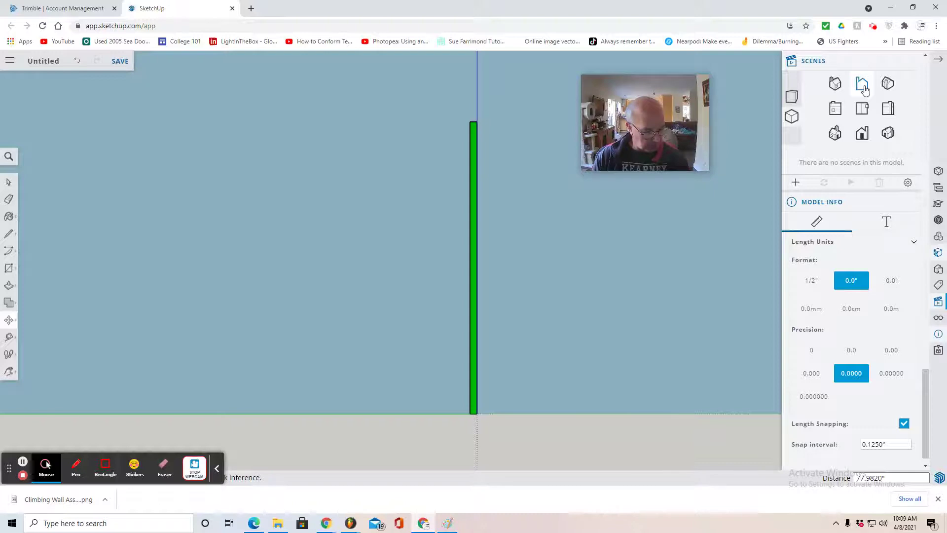
key(ctrl+z)
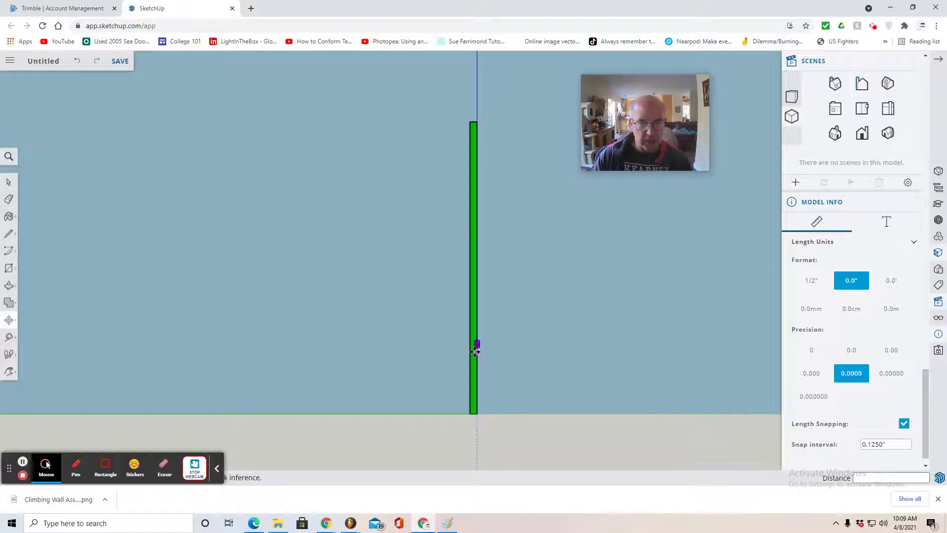
In the left side view, move the handle until its narrow stem end sits flush against the wall's back face, then deselect it.
scroll(475, 350, up, 3)
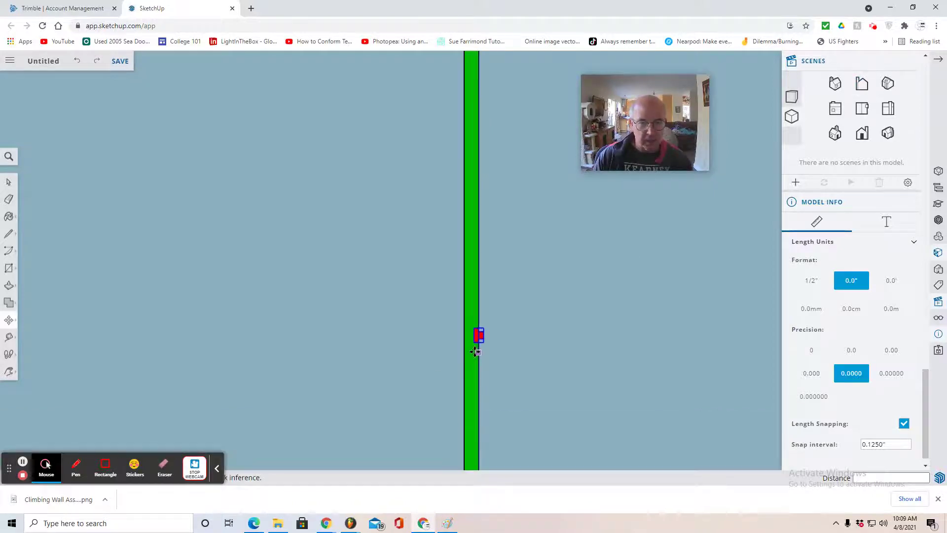
click(9, 320)
drag(480, 337, 459, 335)
scroll(458, 336, up, 4)
scroll(466, 365, up, 3)
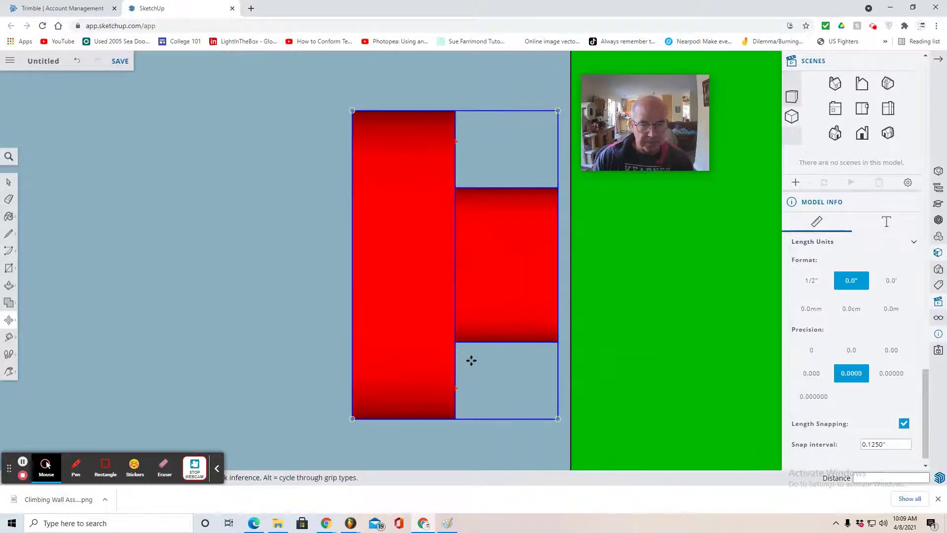
drag(557, 419, 571, 420)
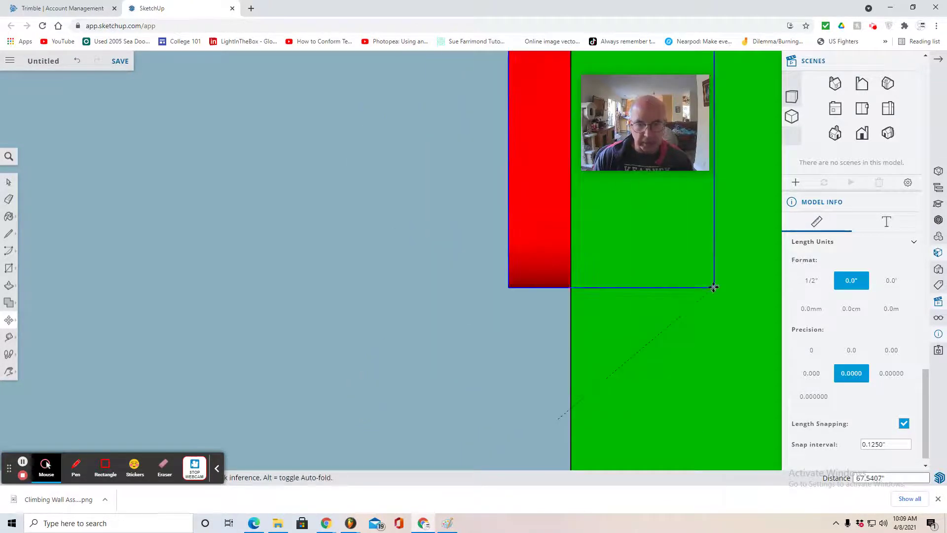
click(571, 347)
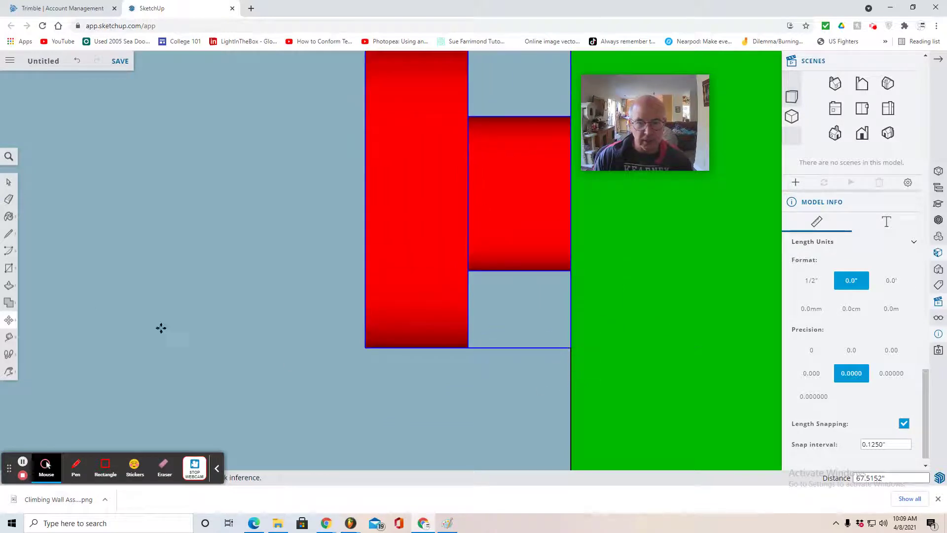
click(8, 182)
click(78, 215)
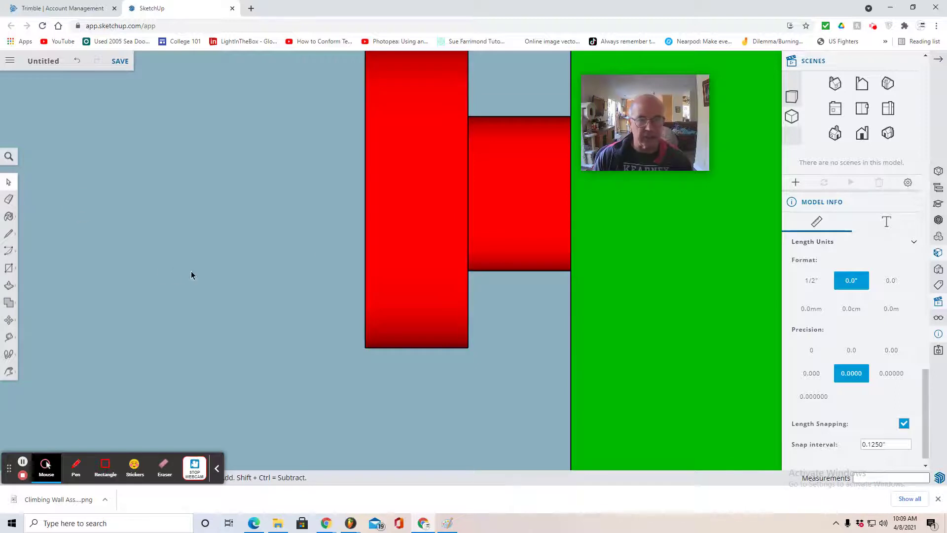
In the back view, move the handle about 4.5" inward from the wall's side edge and check its contact from the right view.
click(864, 86)
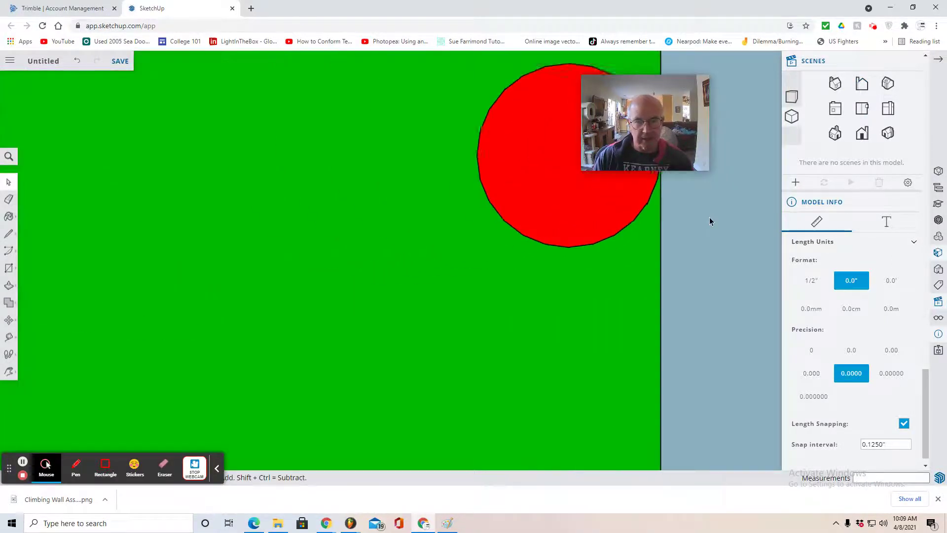
drag(661, 113, 871, 194)
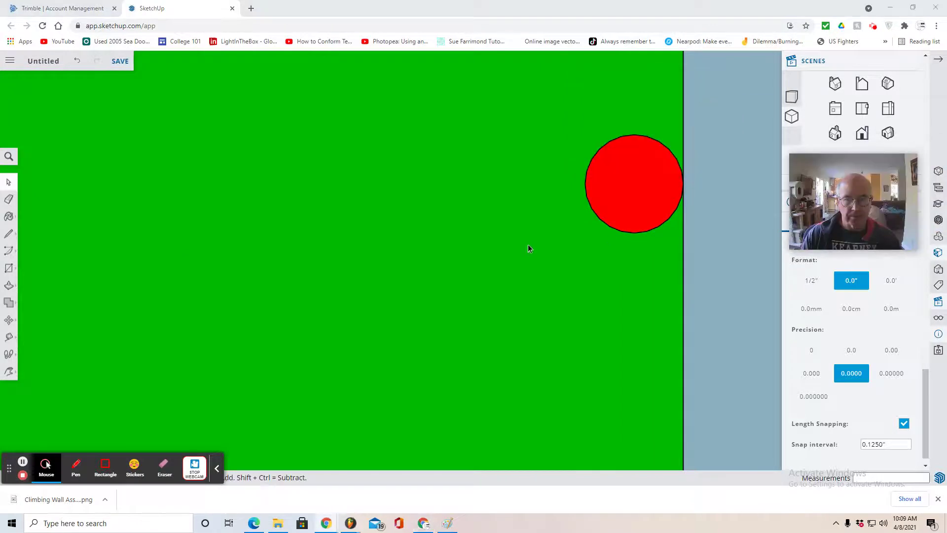
click(9, 319)
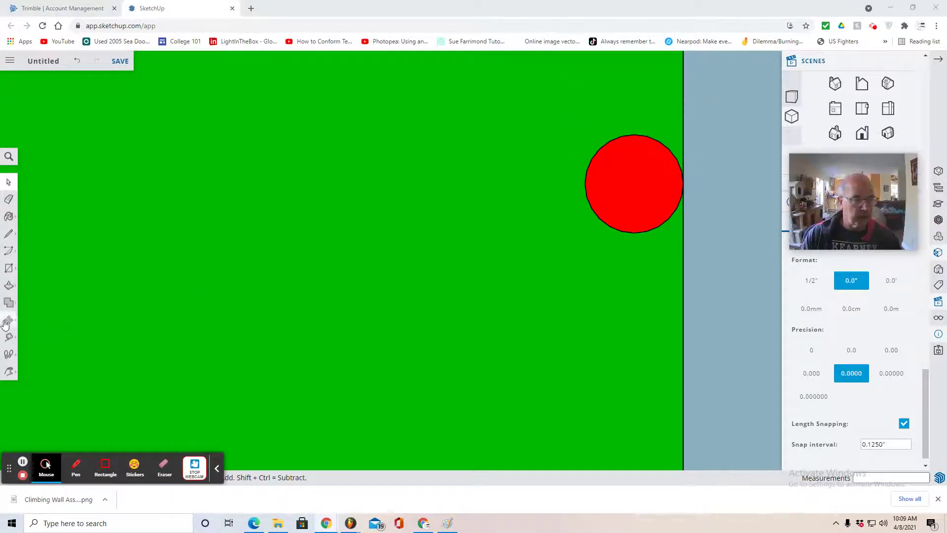
click(623, 198)
click(479, 221)
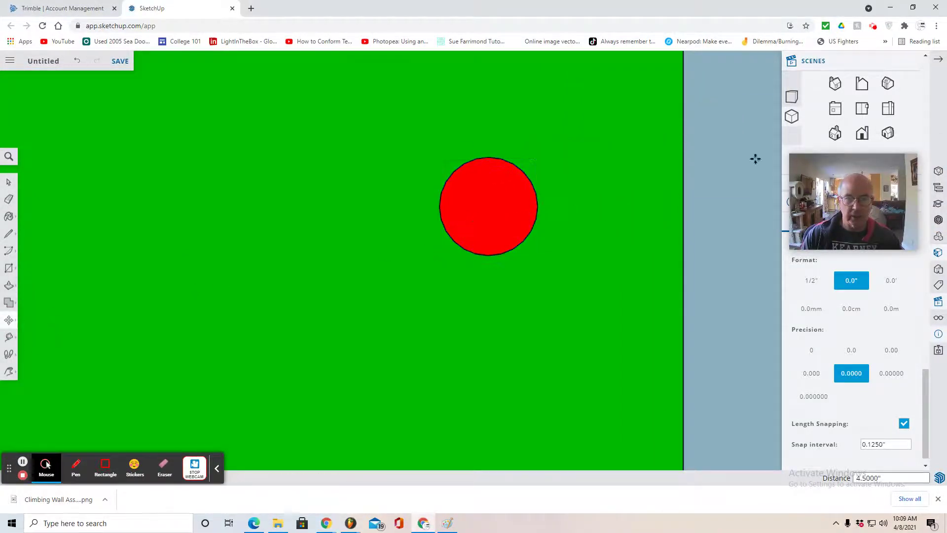
click(888, 108)
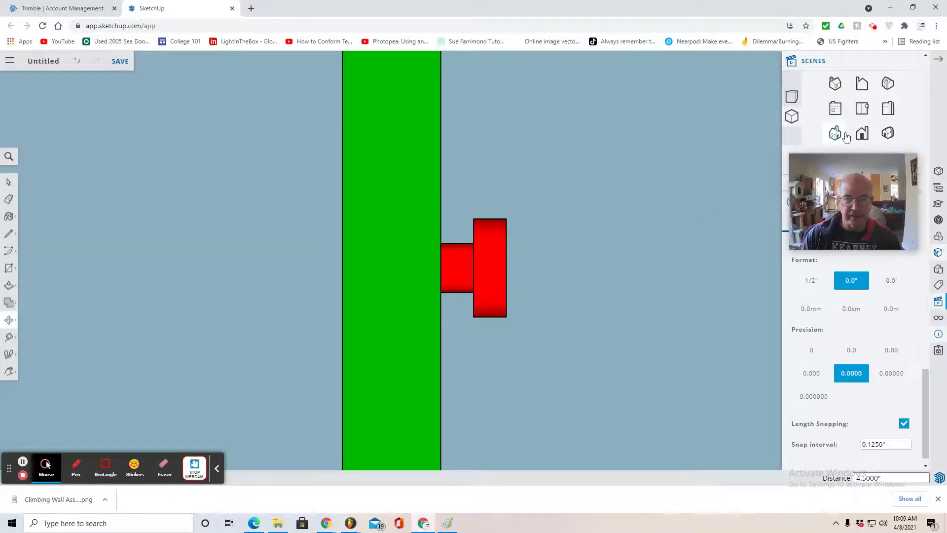
In the back view, move the handle about 16.5" diagonally down and inward on the wall, checking its contact from the right view.
click(861, 85)
scroll(691, 242, down, 10)
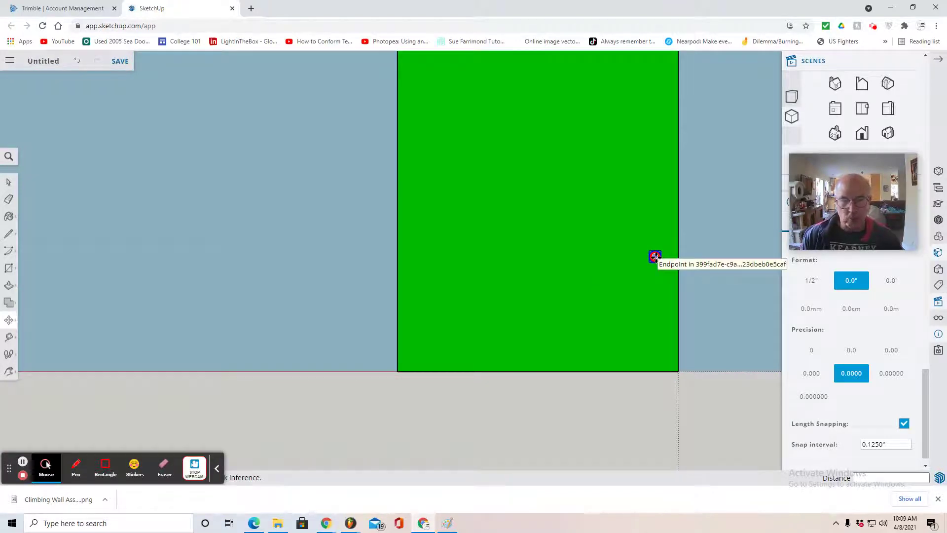
click(655, 255)
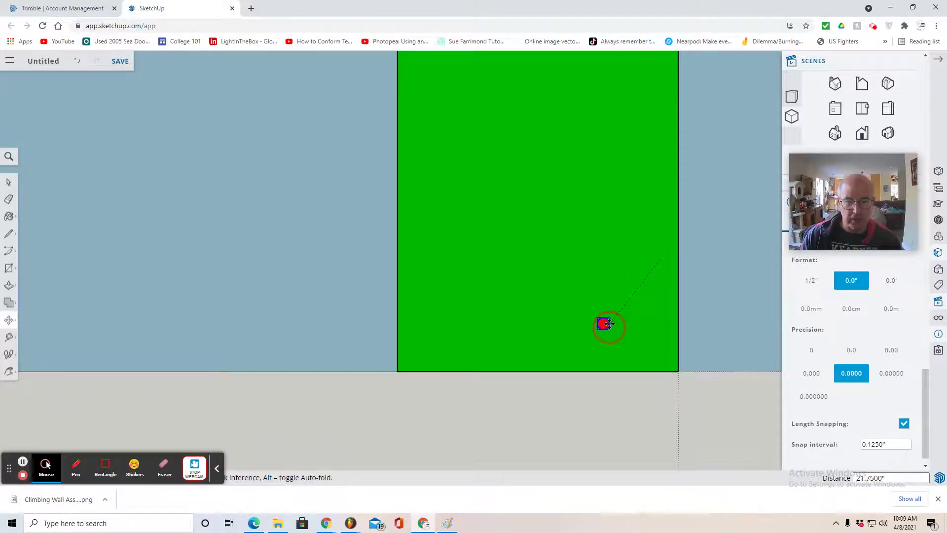
click(620, 311)
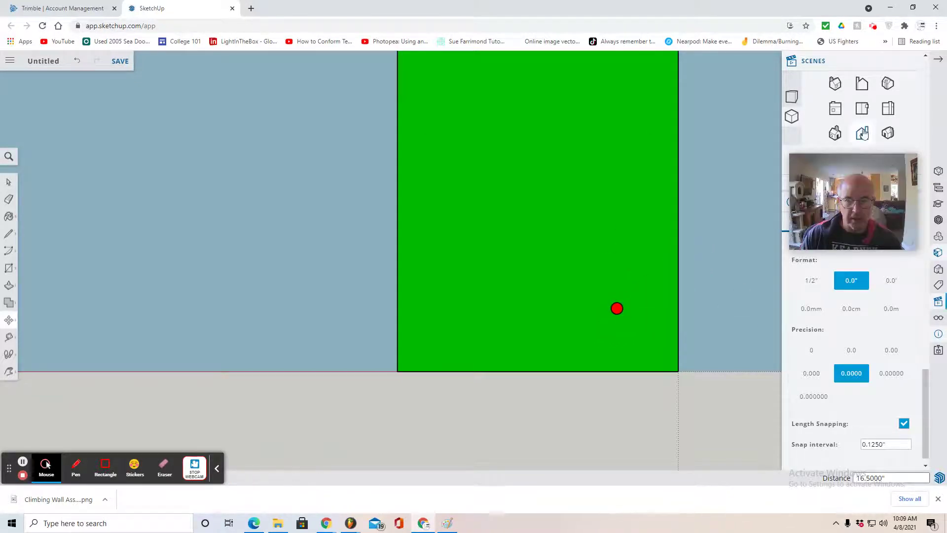
click(888, 108)
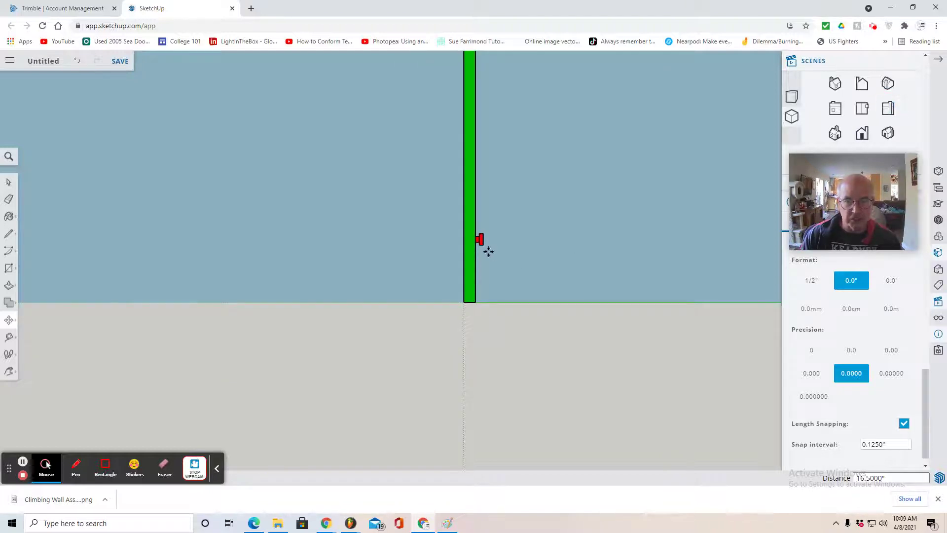
scroll(478, 247, up, 8)
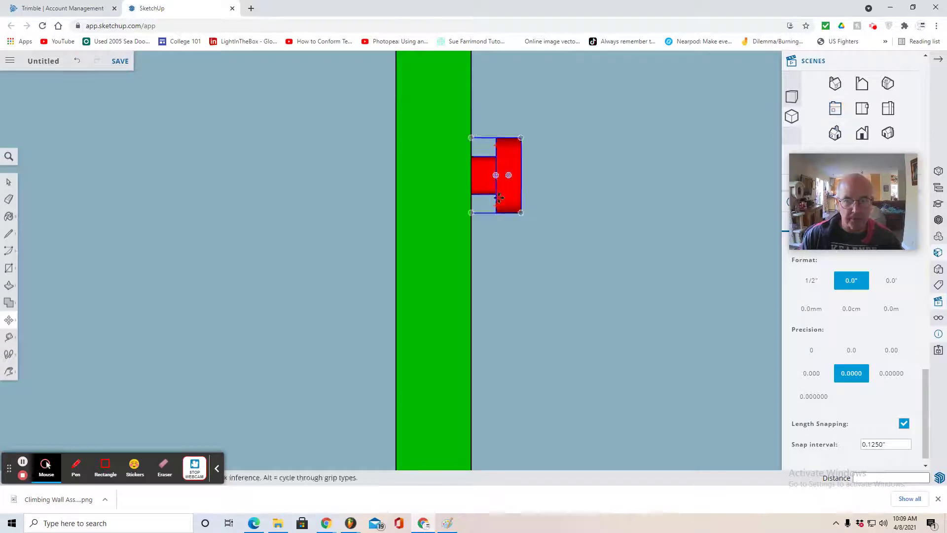
click(862, 85)
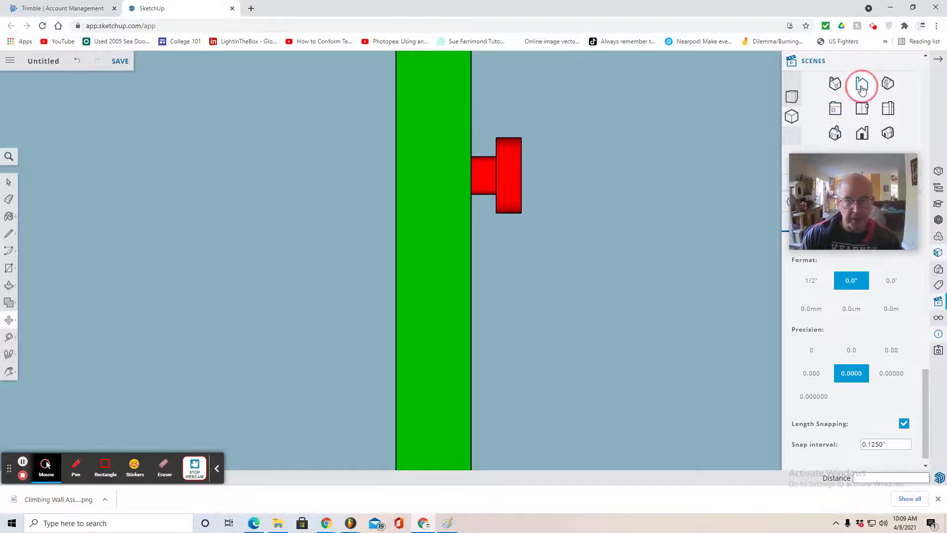
scroll(544, 271, down, 4)
scroll(543, 270, down, 3)
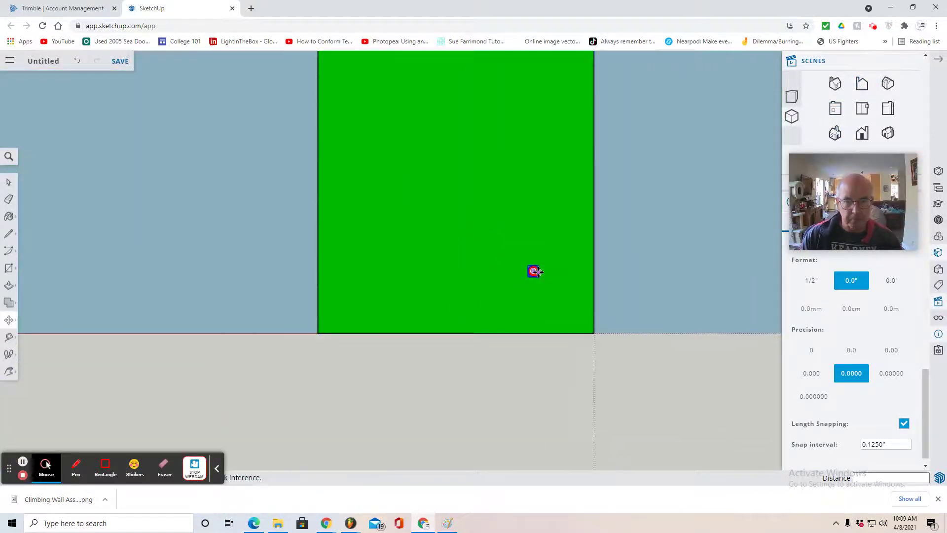
Move the handle about 3.25" straight down the wall, then select it for copying.
click(534, 271)
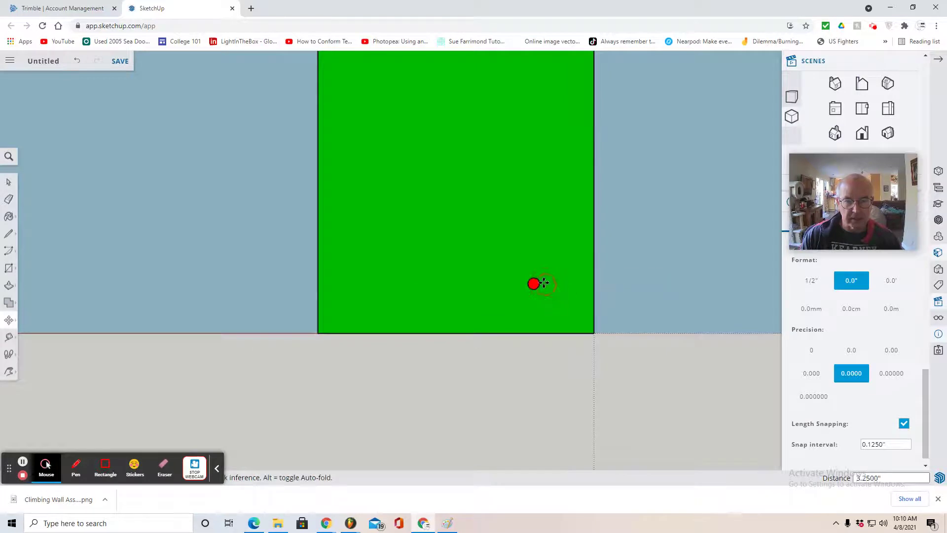
click(535, 284)
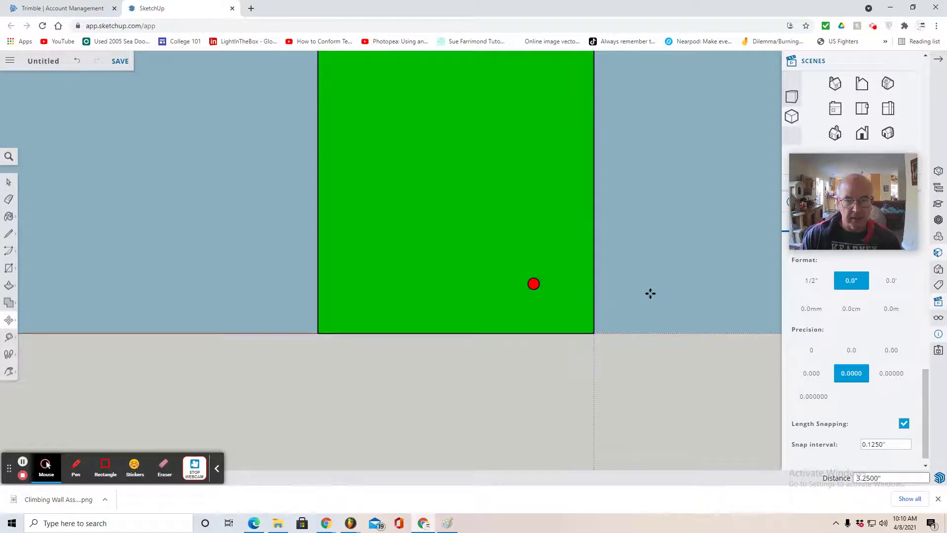
click(7, 183)
click(533, 286)
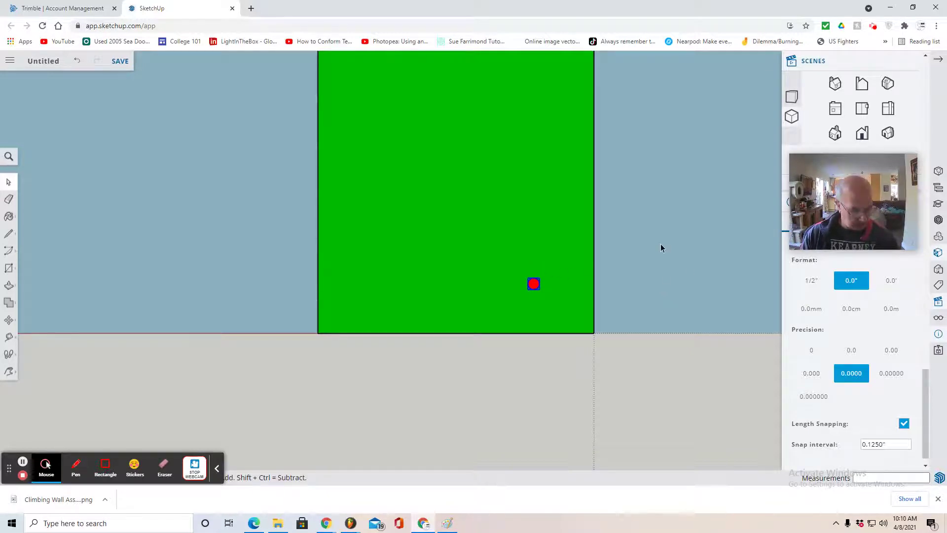
Paste a second handle diagonally up and inward from the first, and check its contact with the wall from the right and left views.
key(ctrl+v)
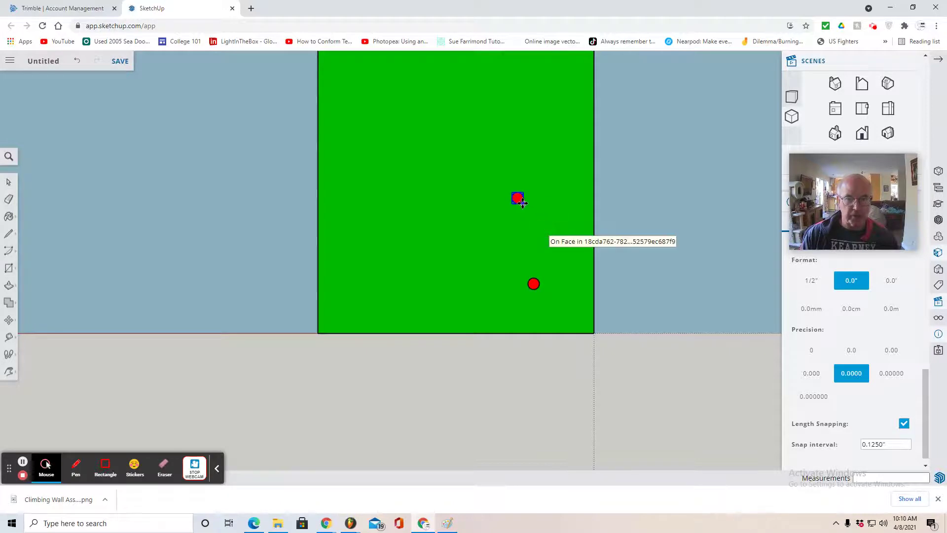
click(514, 229)
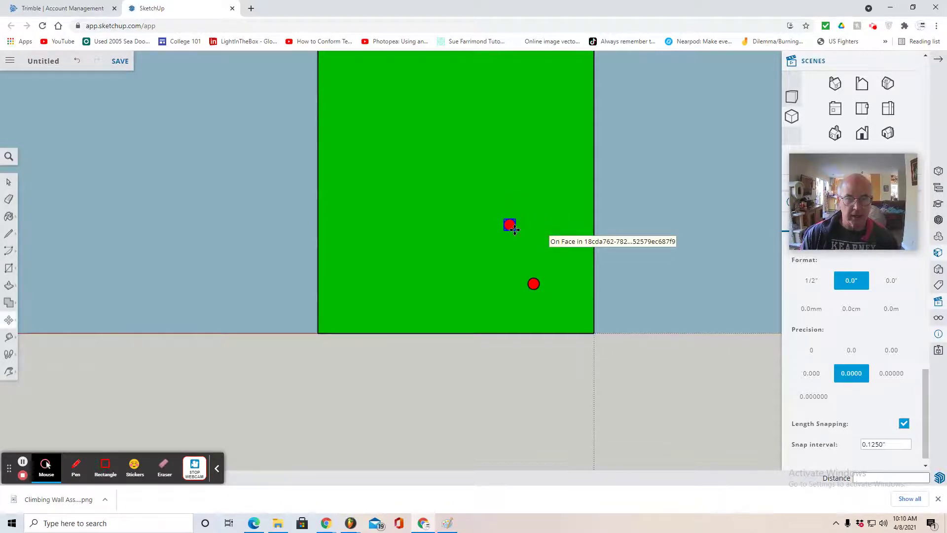
click(884, 113)
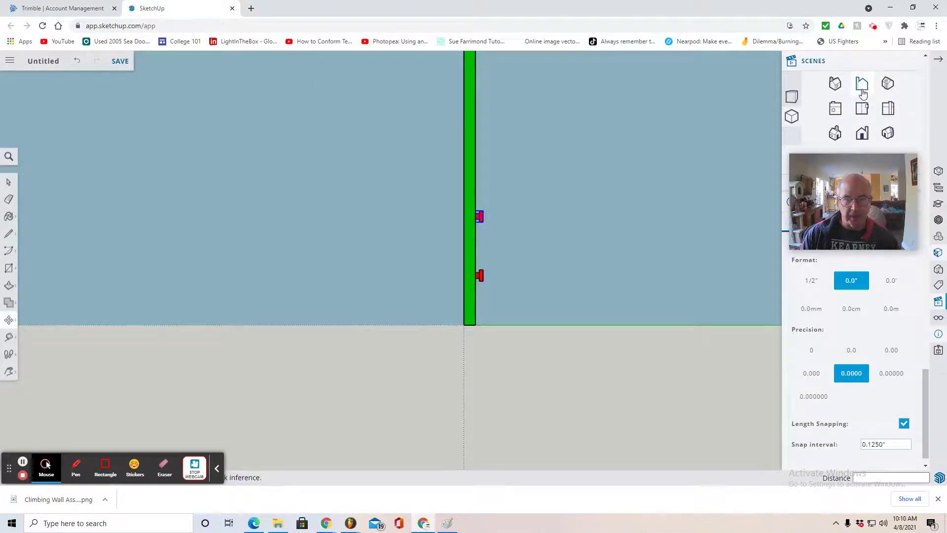
click(833, 109)
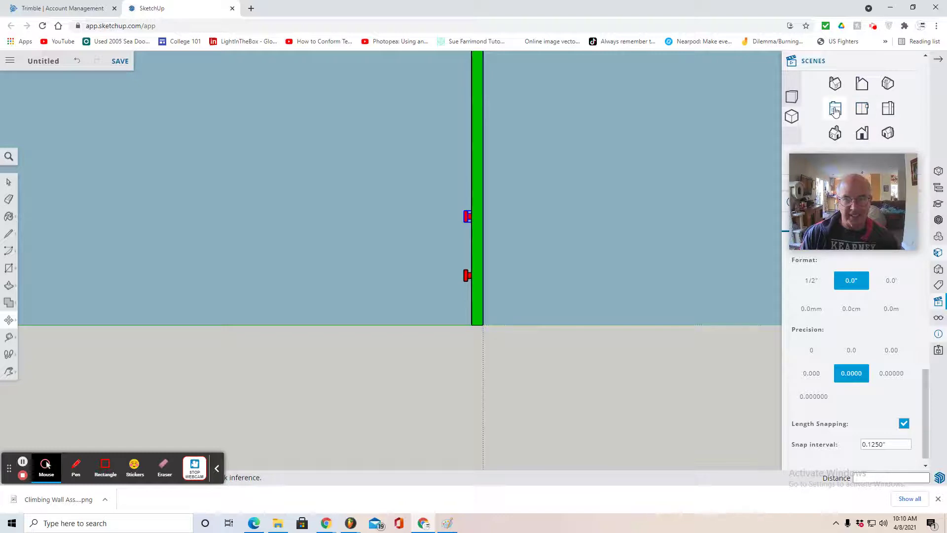
scroll(469, 218, up, 3)
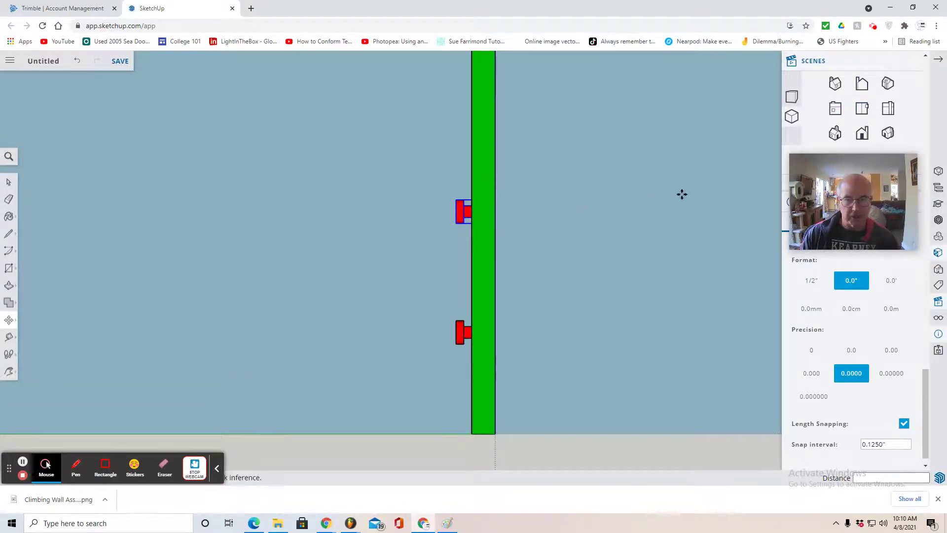
click(861, 86)
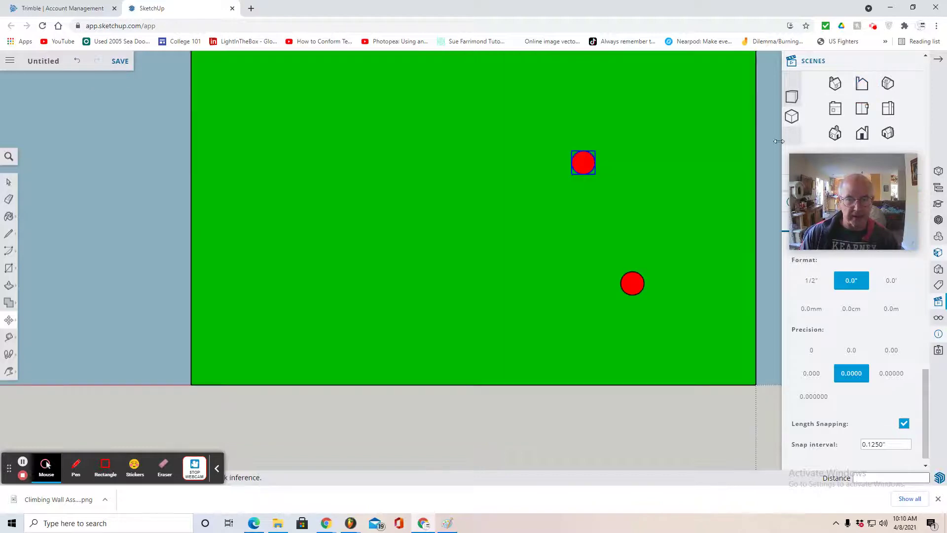
scroll(621, 261, down, 5)
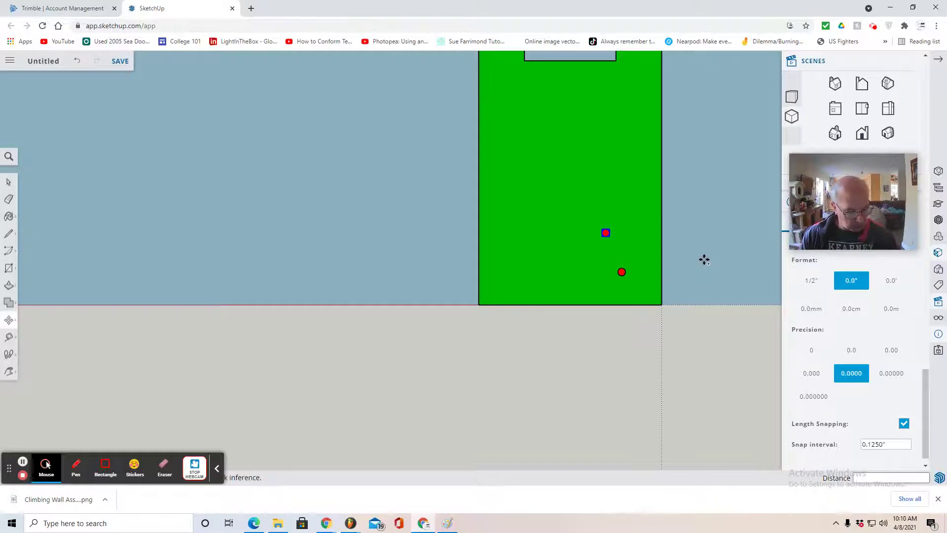
In the back view, paste two more handles on the wall face, continuing the diagonal up toward the left edge.
click(605, 233)
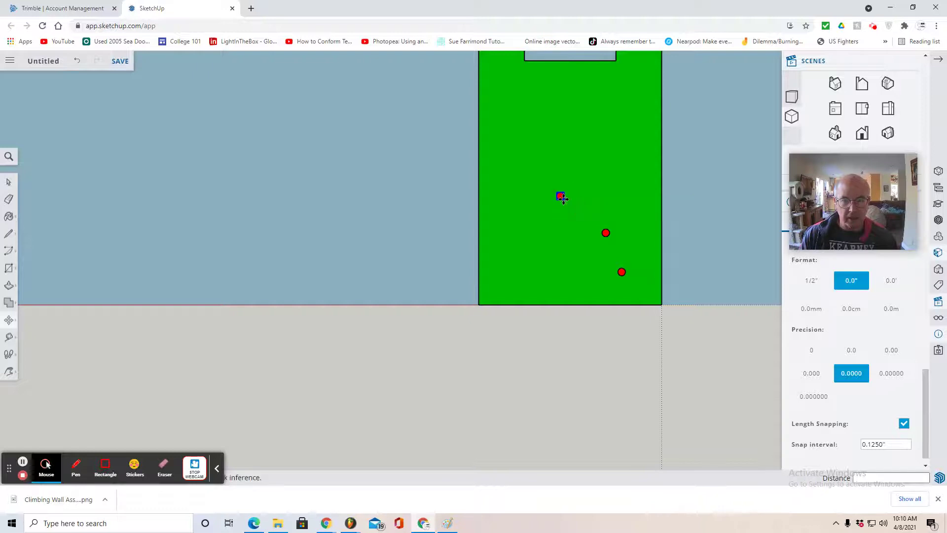
click(564, 205)
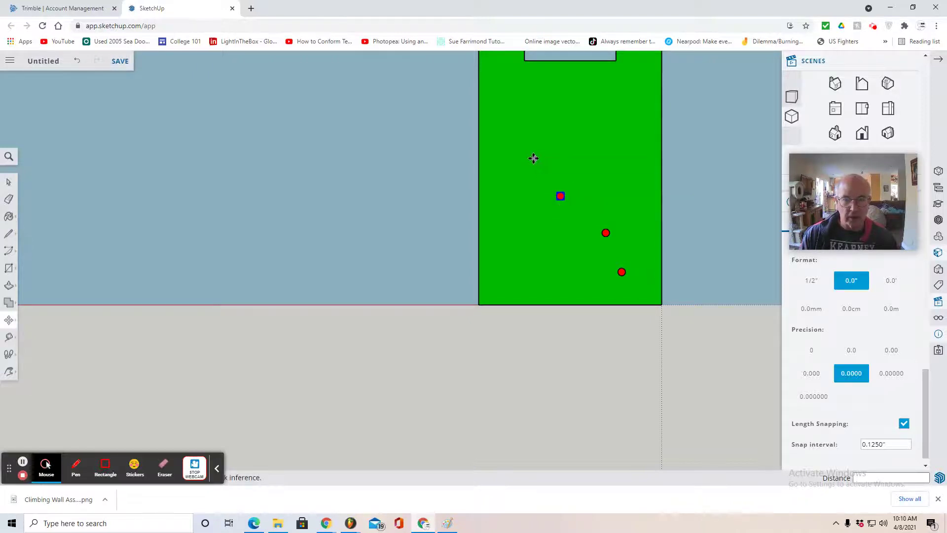
key(ctrl+v)
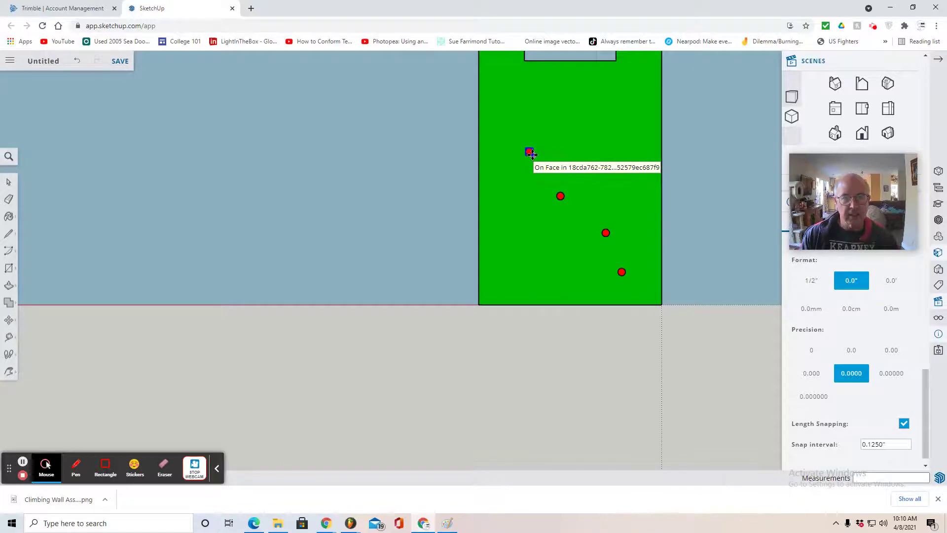
click(532, 154)
scroll(531, 166, up, 1)
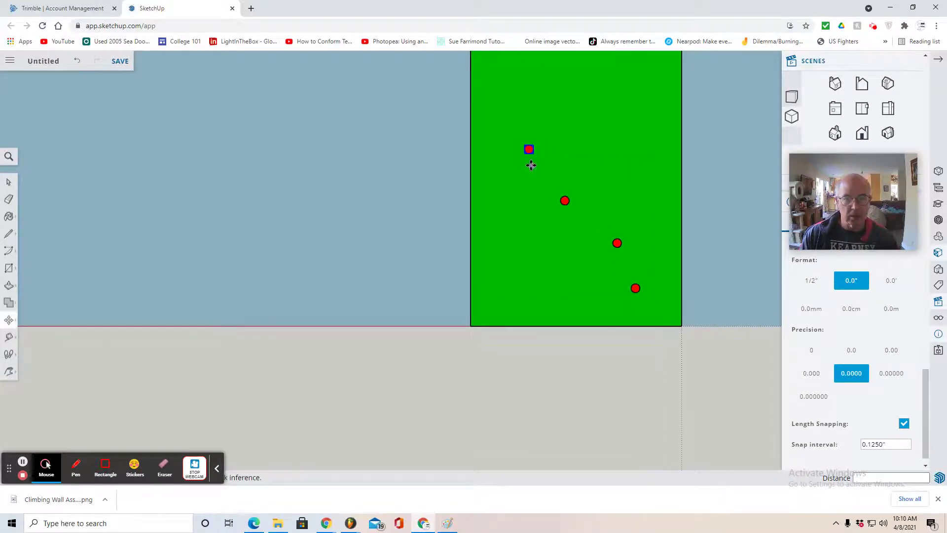
scroll(531, 163, down, 1)
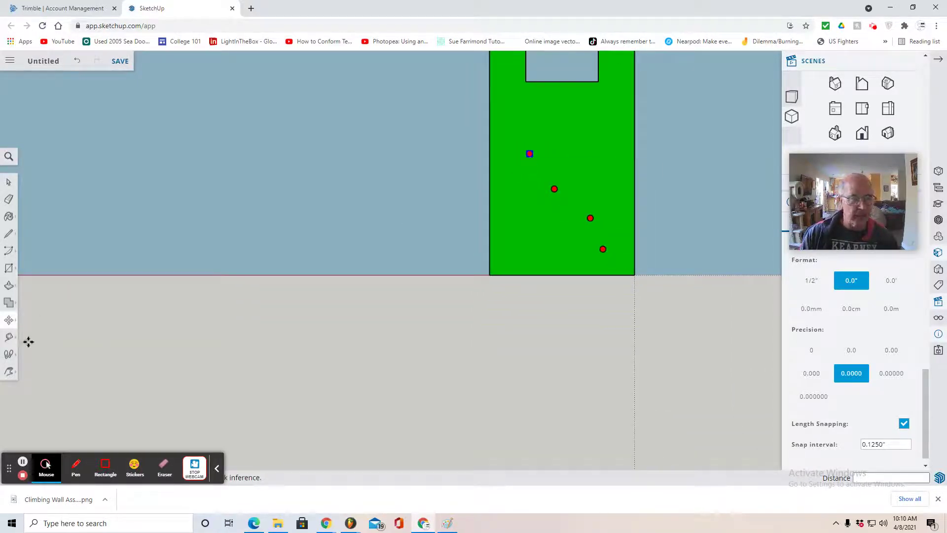
Extend the diagonal with two pasted handles, one just below the wall's left upright and one on that upright.
click(9, 372)
click(48, 351)
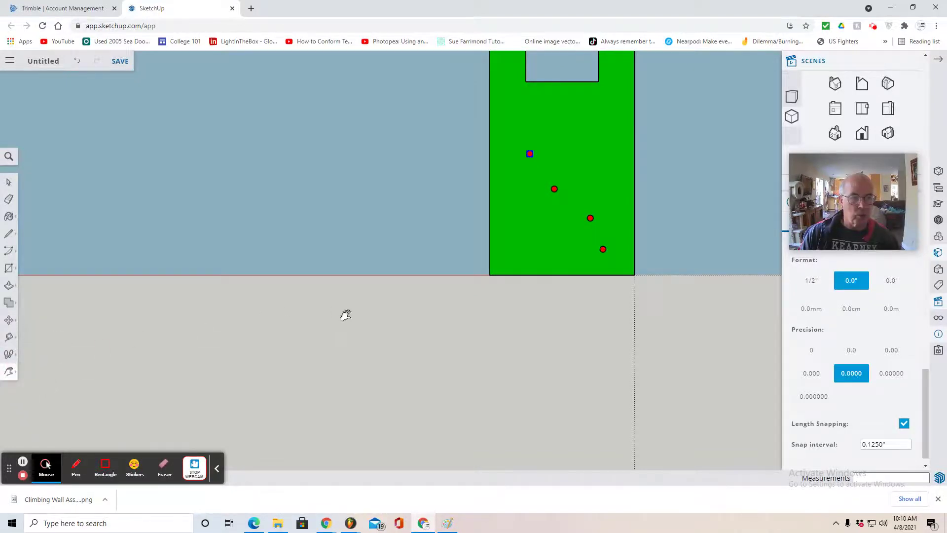
drag(345, 314, 327, 415)
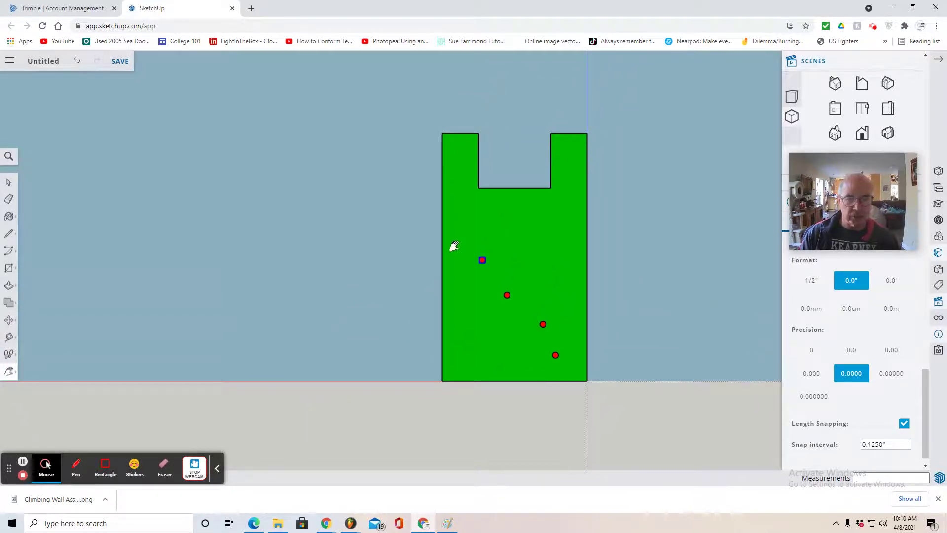
scroll(454, 246, up, 2)
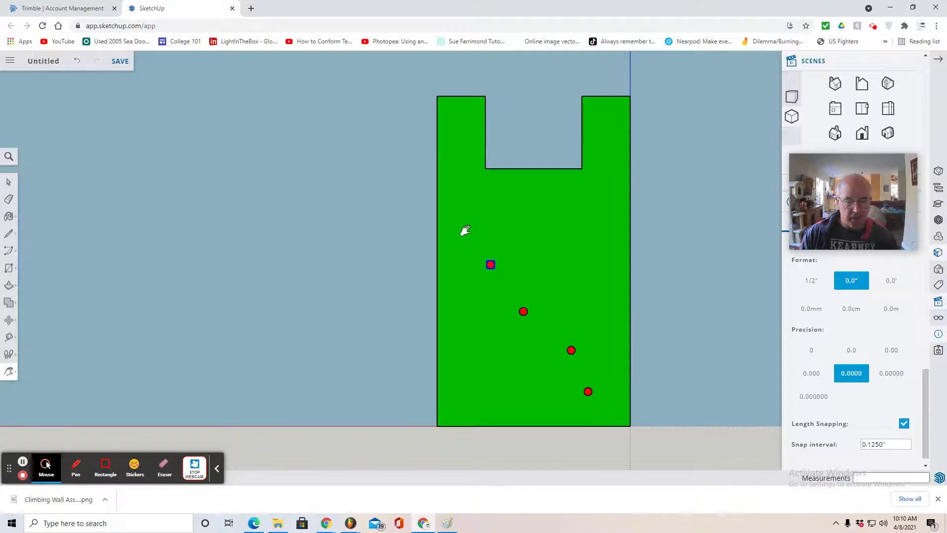
key(ctrl+v)
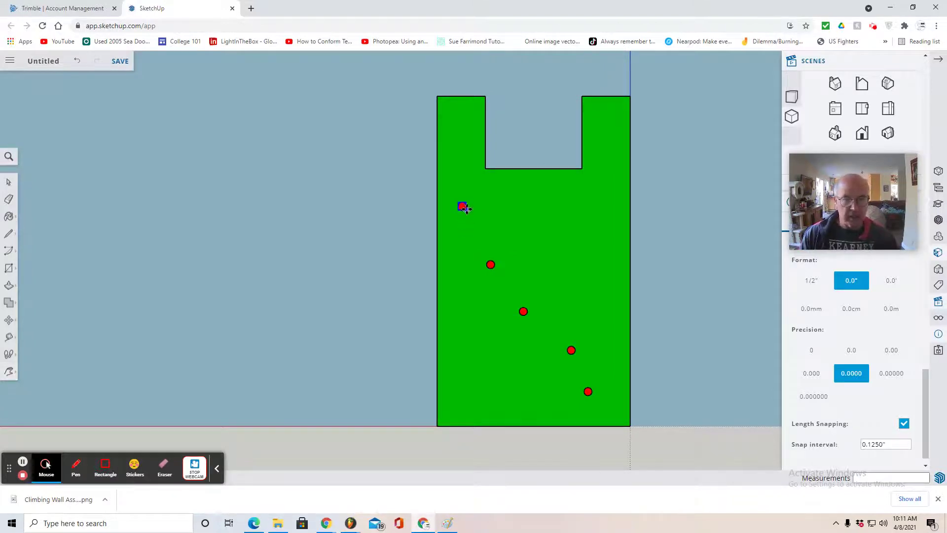
click(467, 204)
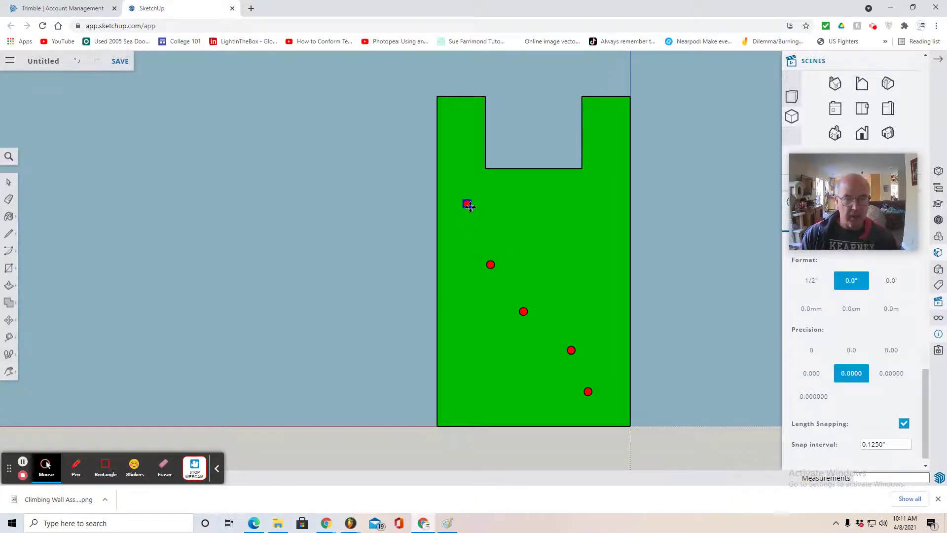
key(ctrl+v)
click(455, 131)
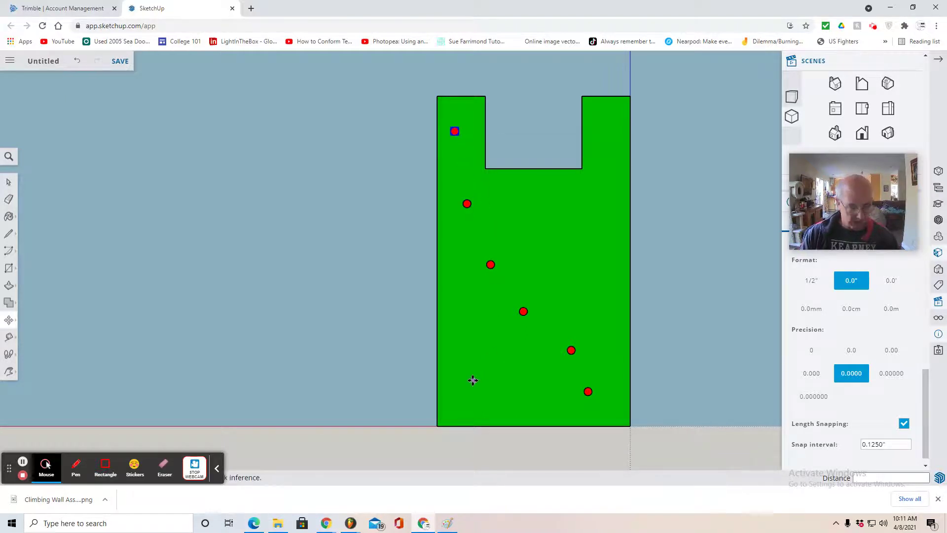
Paste five handles along the opposite diagonal, from the wall's lower left corner past the middle handle to just below the right upright.
key(ctrl+v)
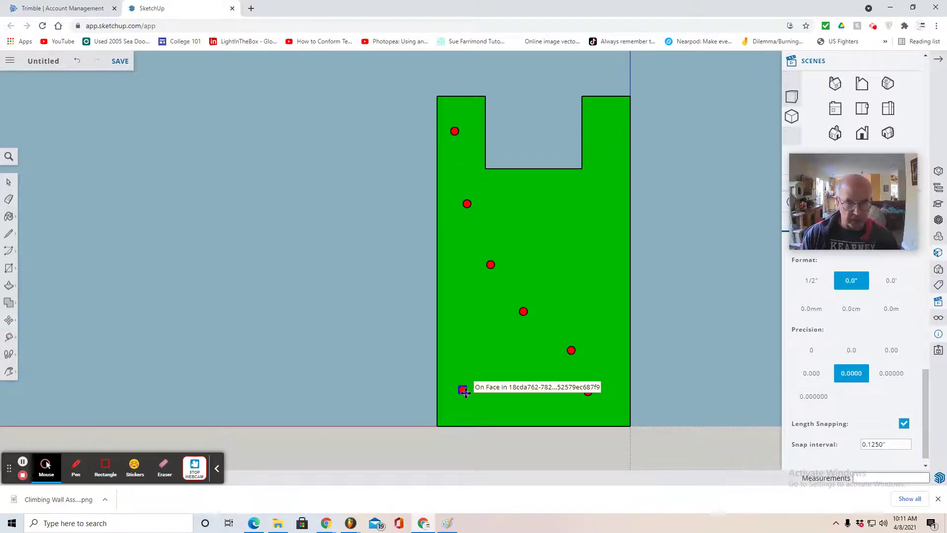
click(464, 392)
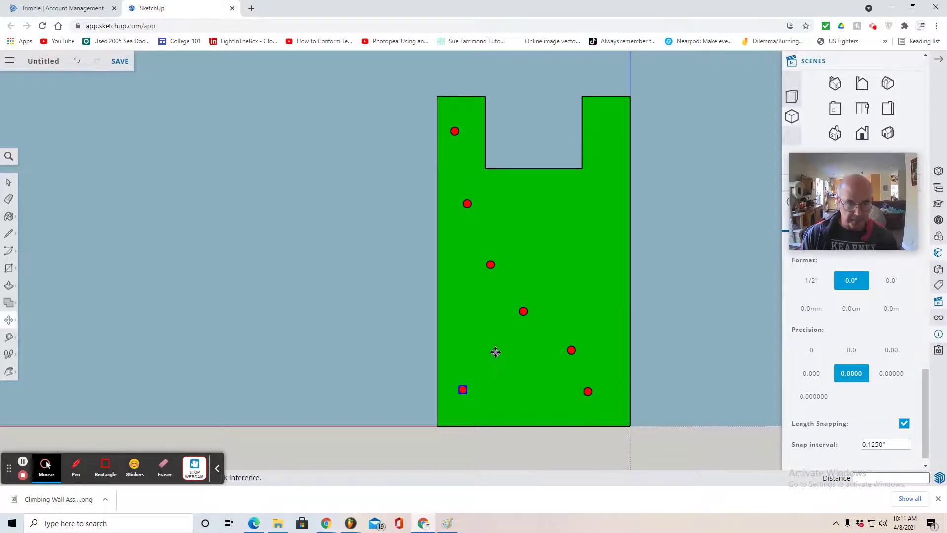
key(ctrl+v)
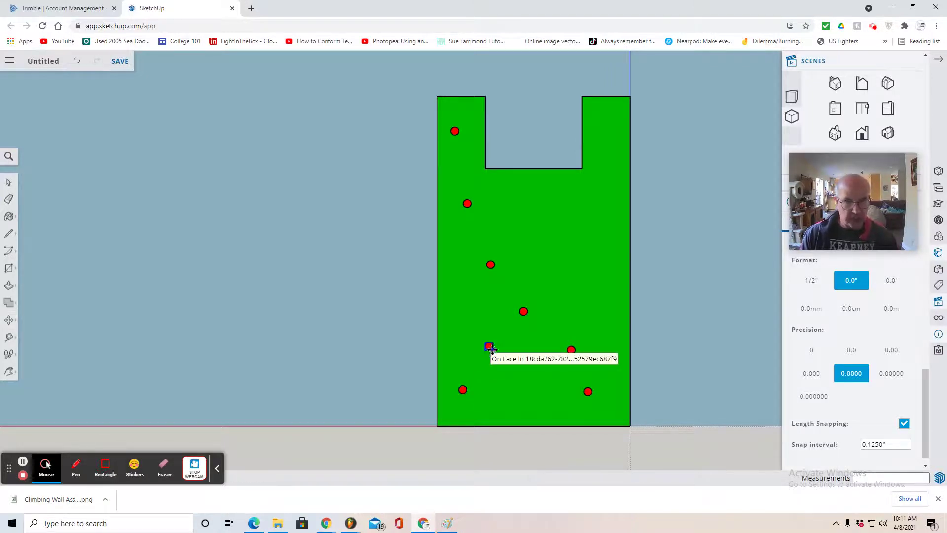
click(494, 348)
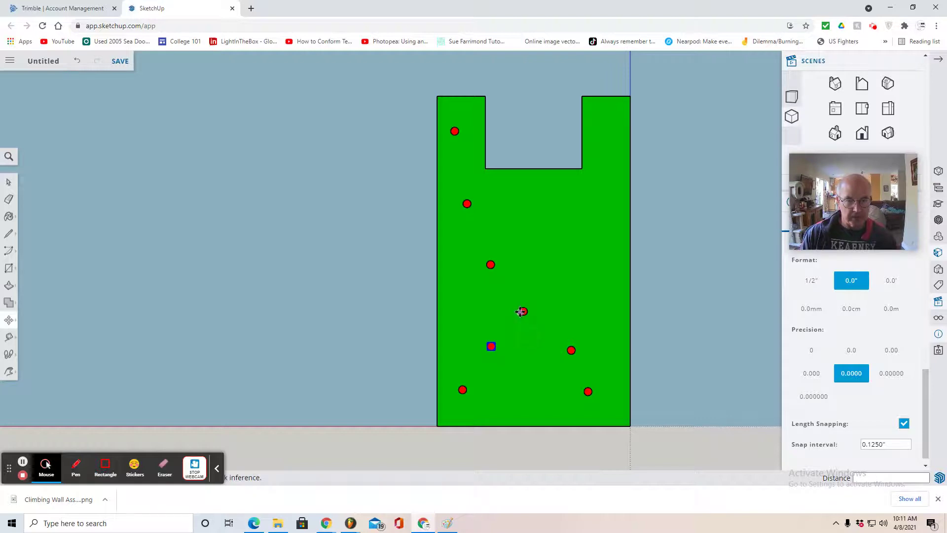
key(ctrl+v)
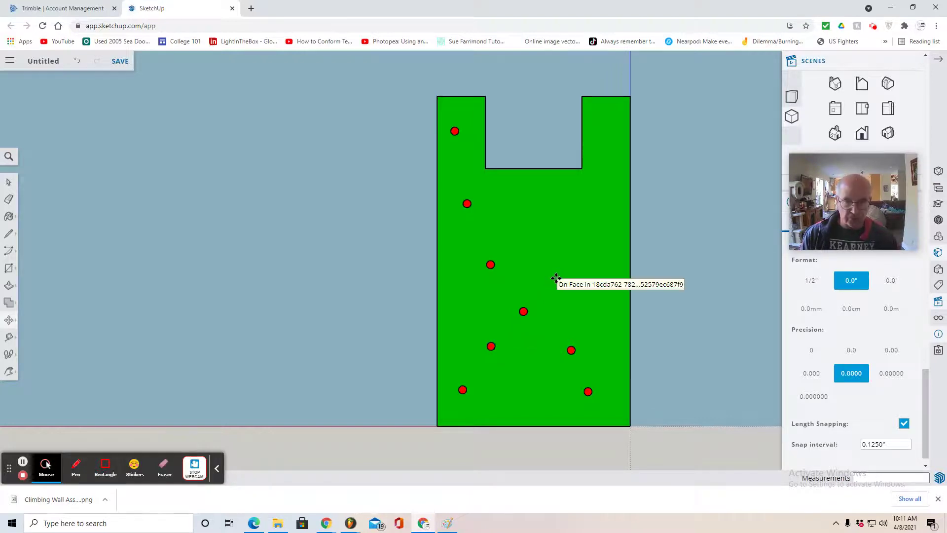
click(556, 275)
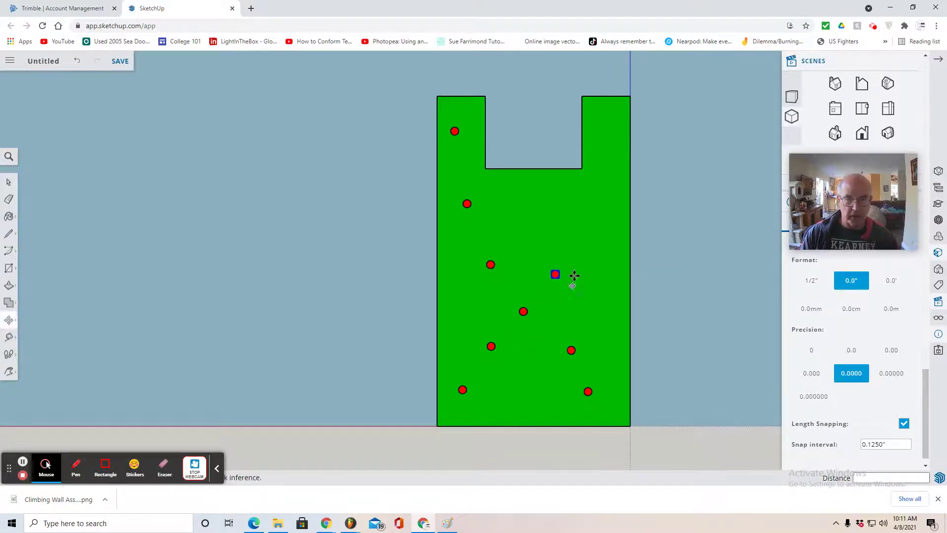
key(ctrl+v)
click(587, 238)
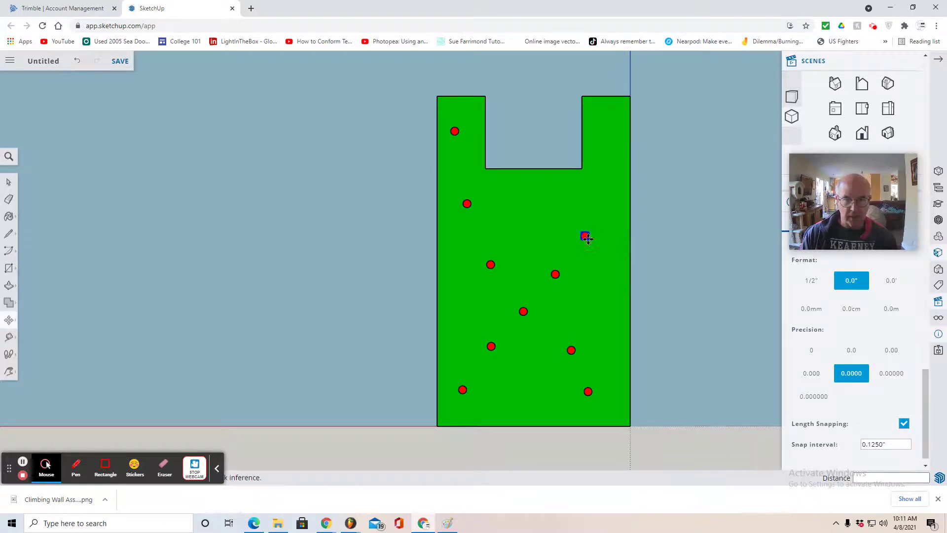
key(ctrl+v)
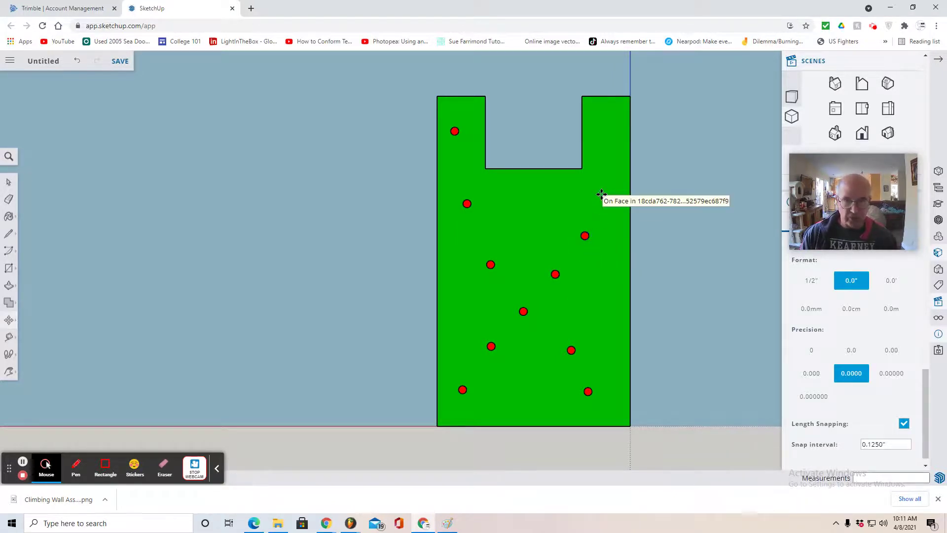
click(605, 190)
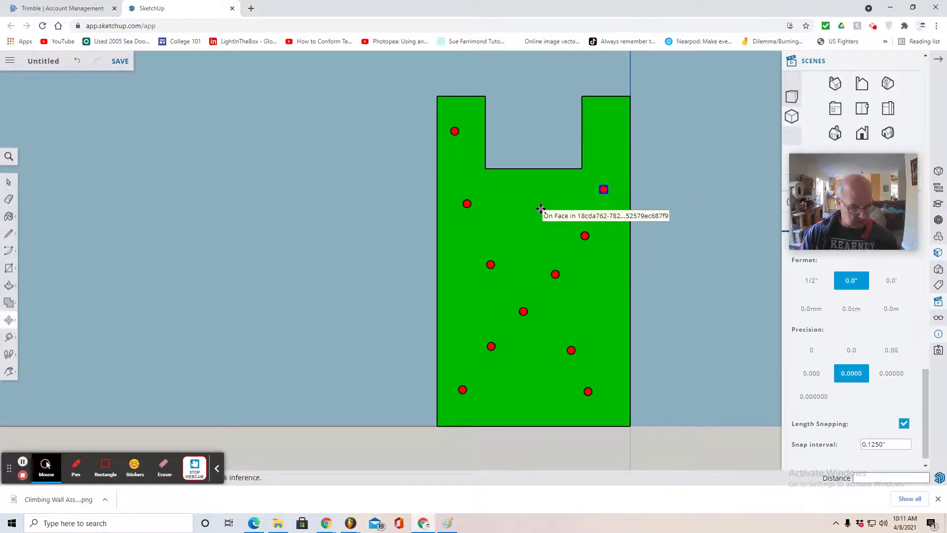
Paste one handle centered below the notch and one on the right upright, then check all handles' contact from the right view.
key(ctrl+v)
click(527, 217)
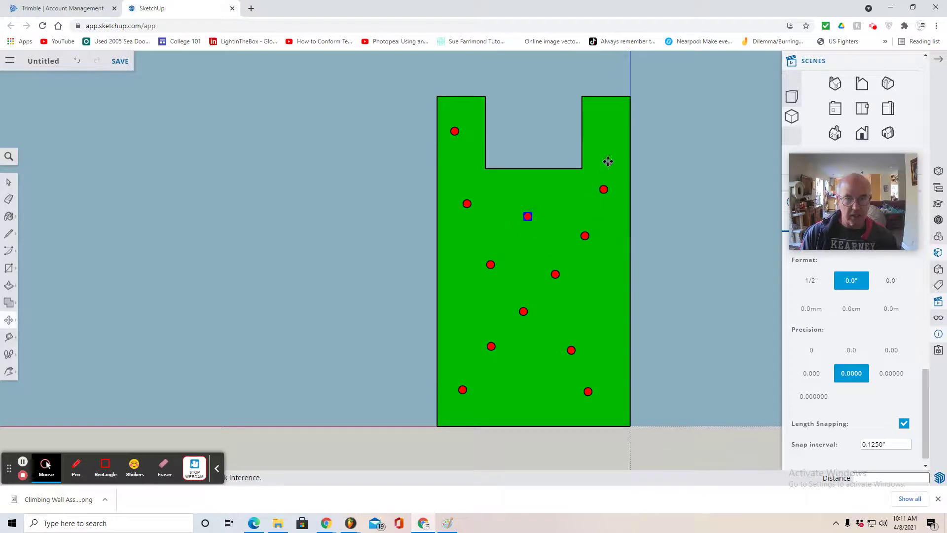
key(ctrl+v)
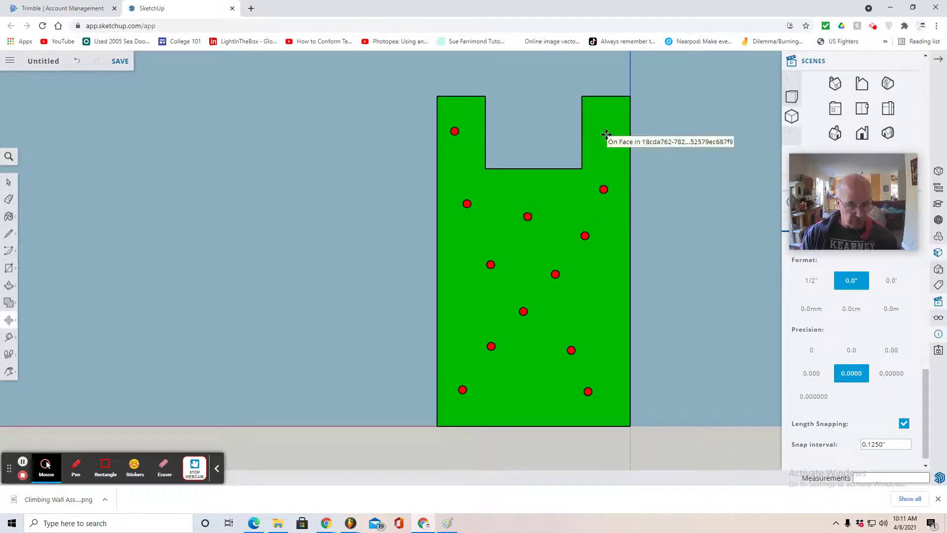
click(605, 134)
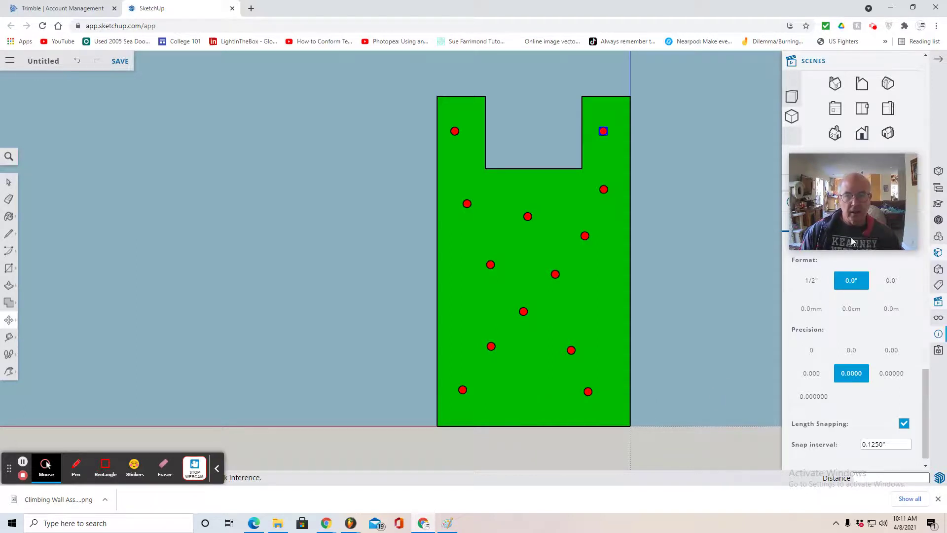
click(890, 111)
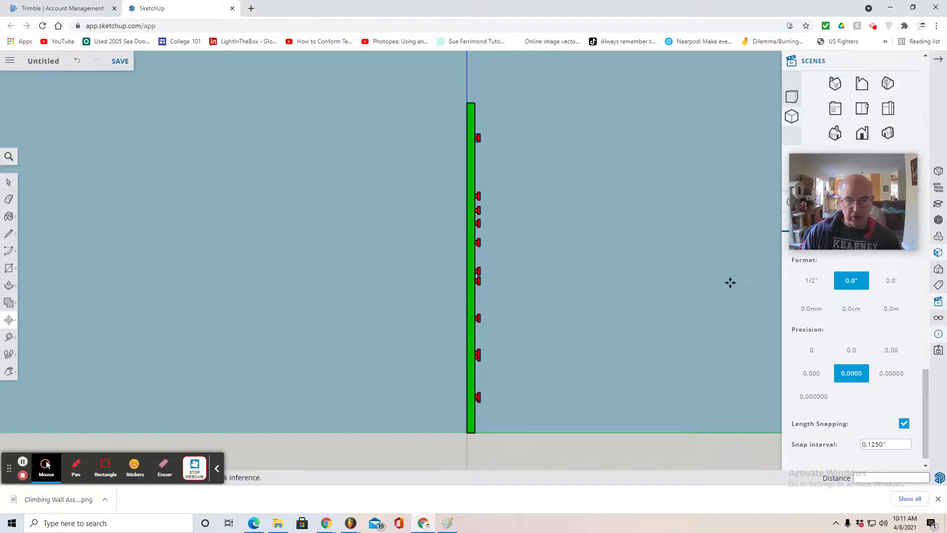
click(862, 84)
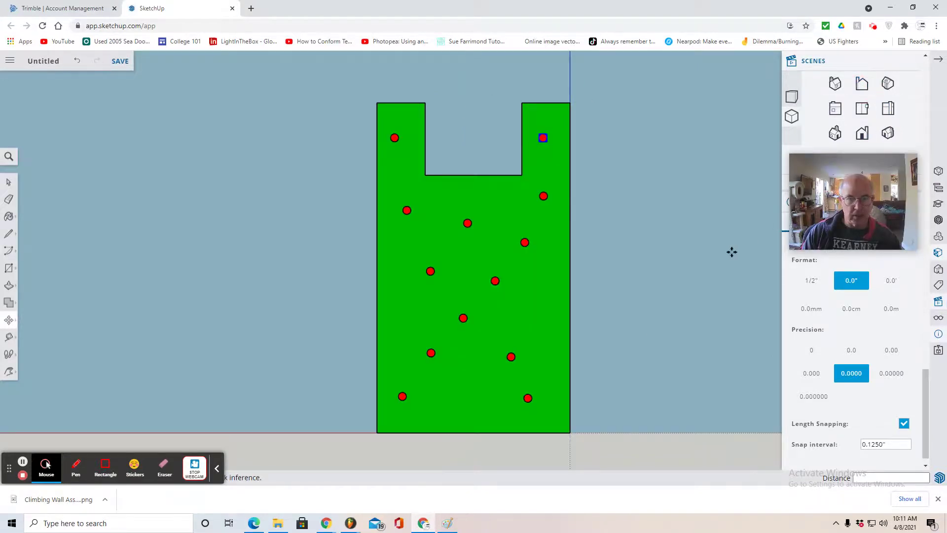
Make the whole wall with all its handles a component named "Climbing Wall Assembly" with Glue to set to Any.
click(7, 183)
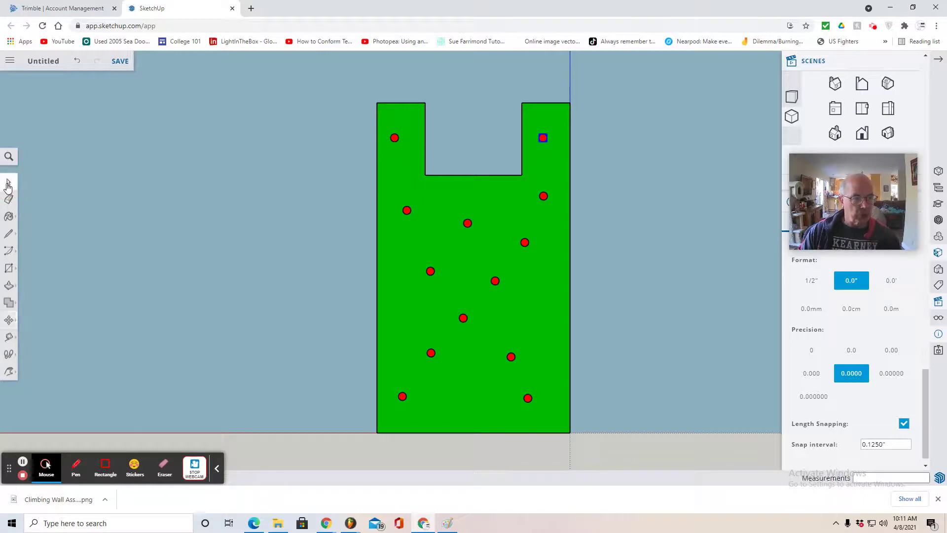
click(308, 86)
drag(304, 78, 627, 457)
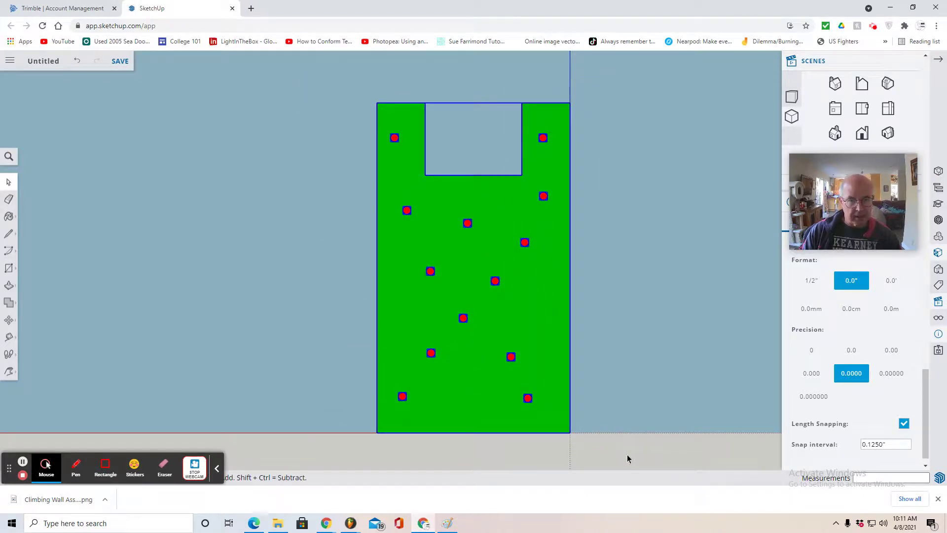
right_click(528, 316)
mouse_move(529, 316)
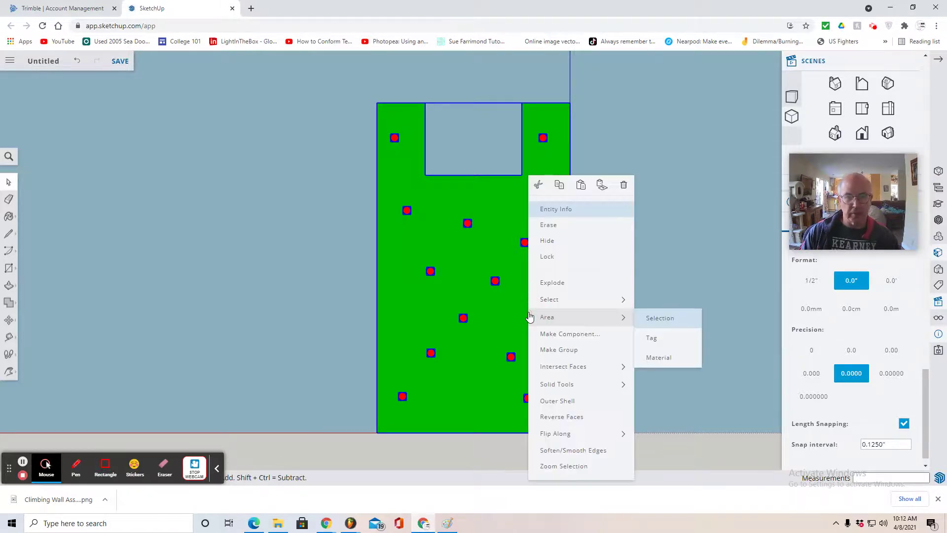
click(557, 335)
click(458, 175)
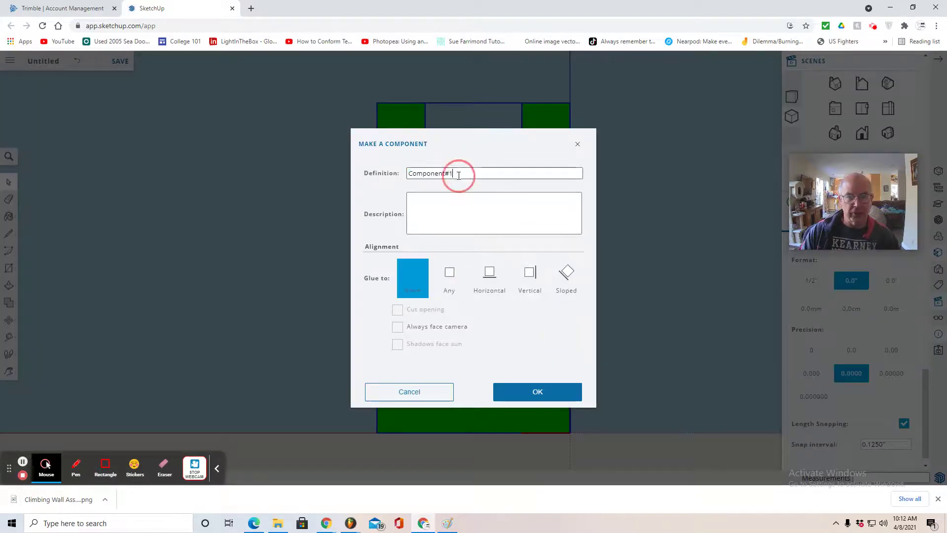
drag(458, 175, 391, 176)
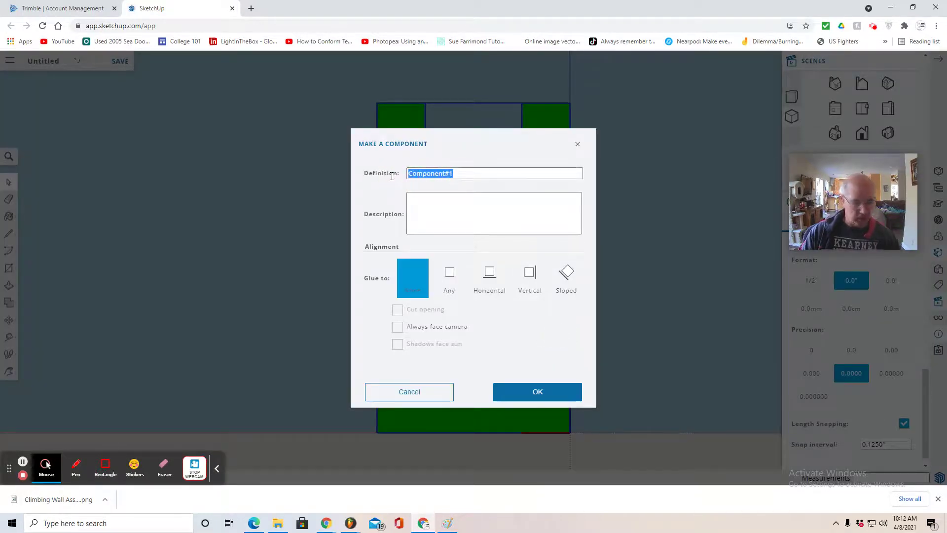
text(Climbing Wall Assembly)
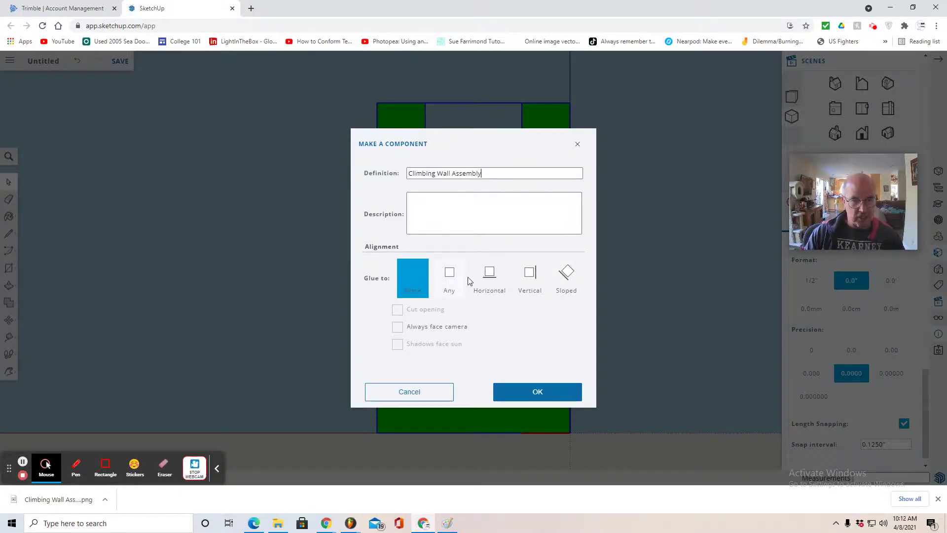
click(450, 275)
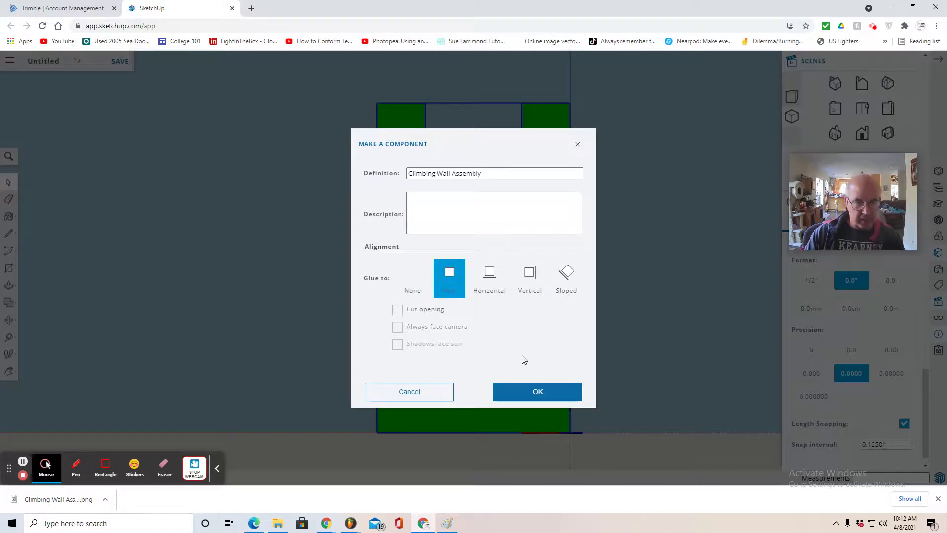
click(537, 393)
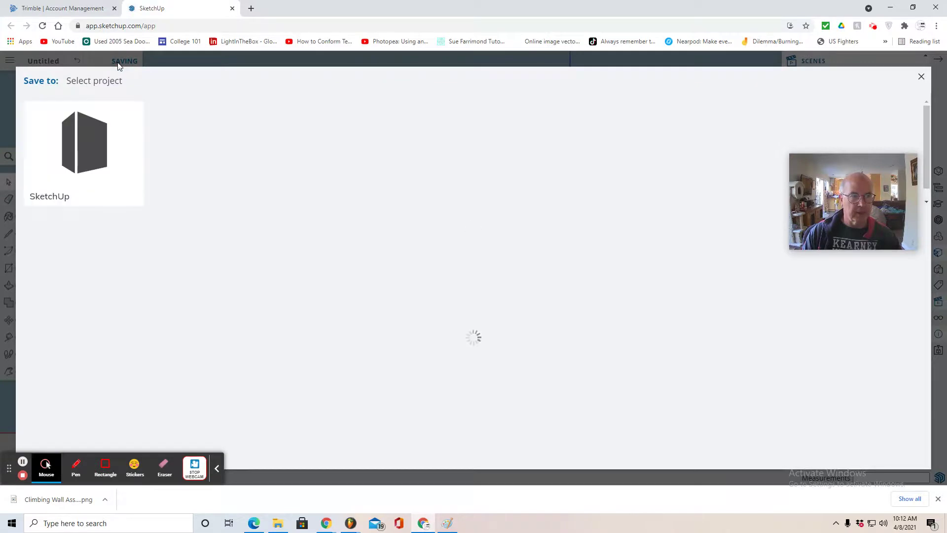
Save the model in the SketchUp project's Playground 2 folder as "Climbing Wall Assembly".
click(86, 156)
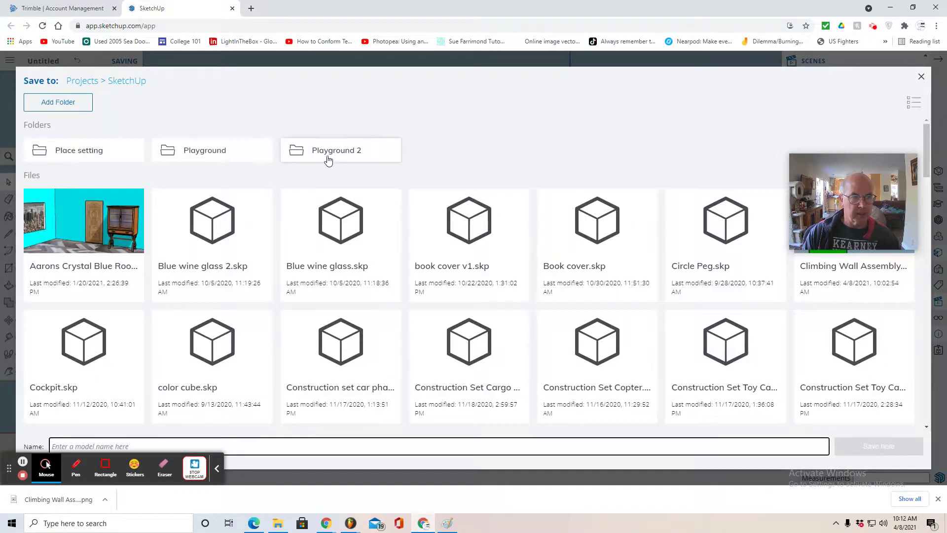
click(327, 156)
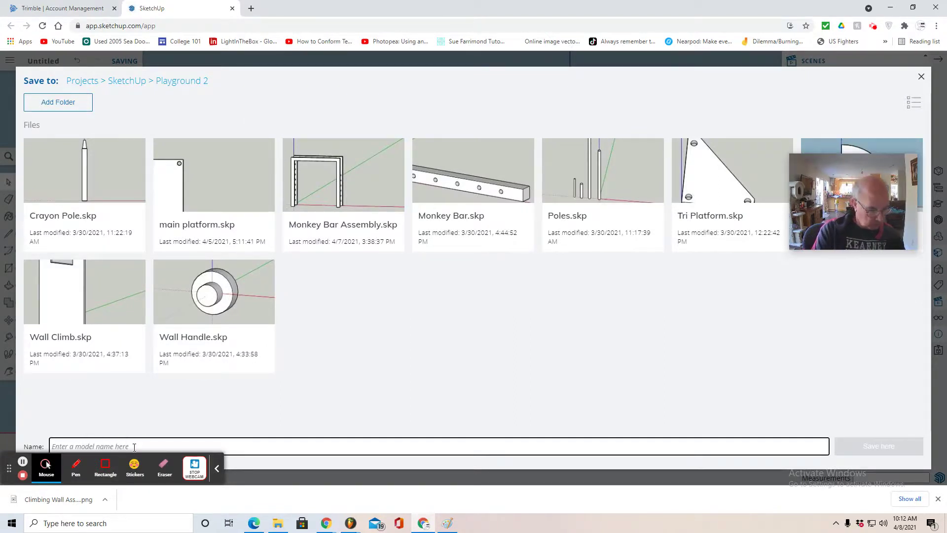
text(Cli)
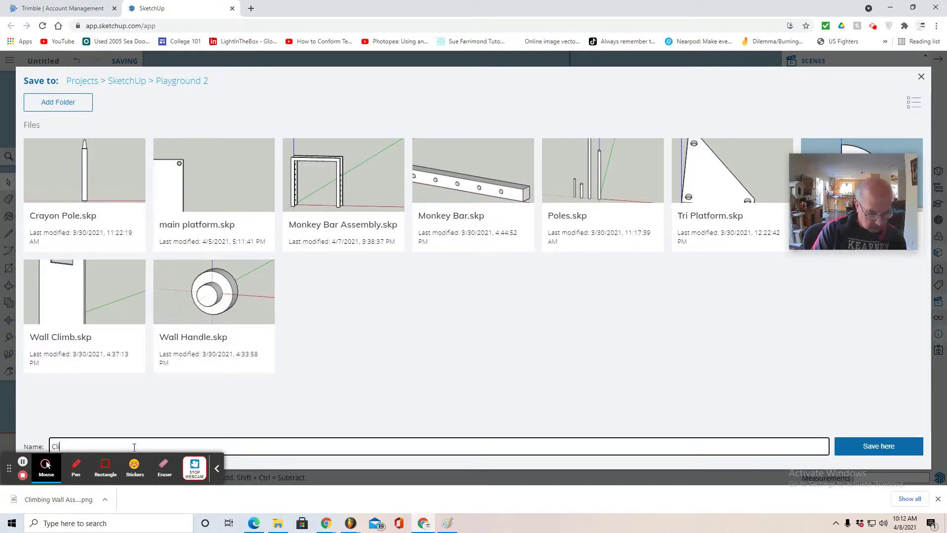
text(mbing Wa)
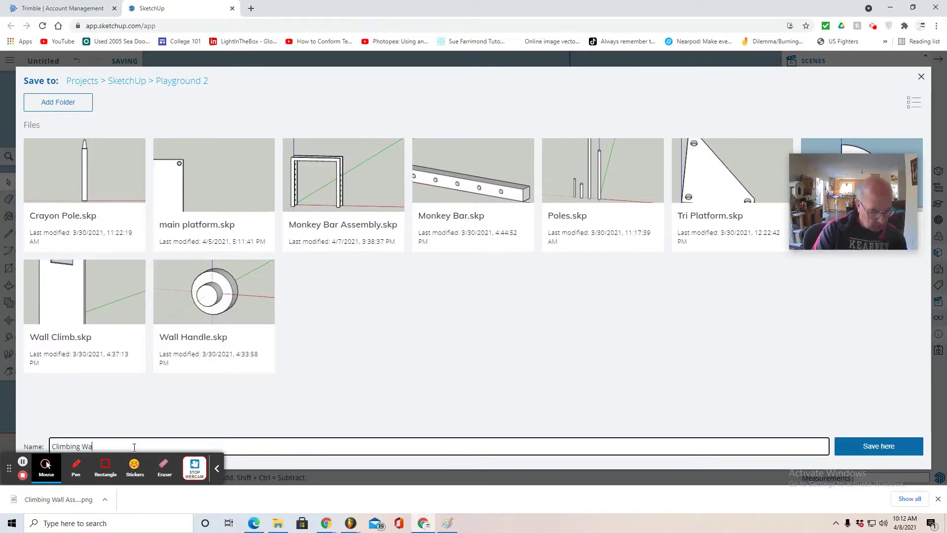
text(ll Asse)
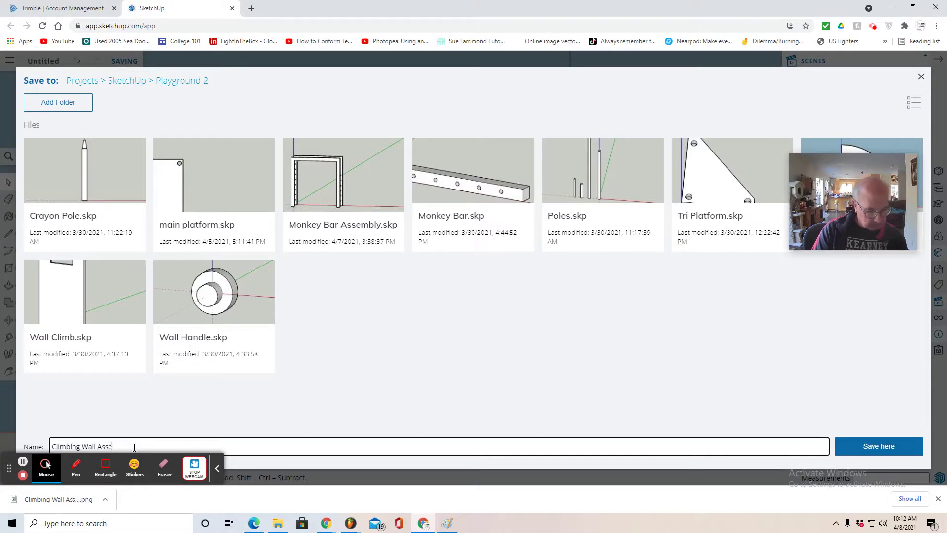
text(mbly)
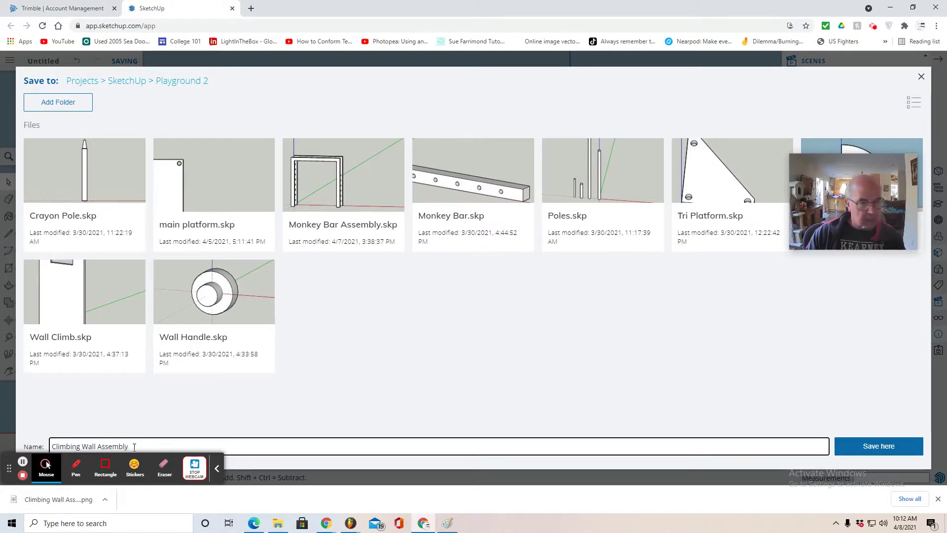
click(875, 447)
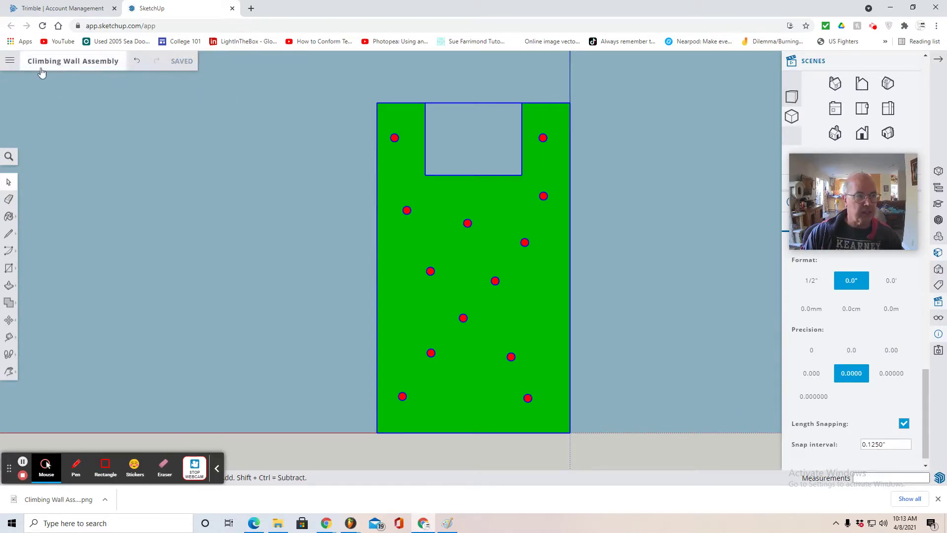
Export the wall's back view as a PNG image.
click(8, 62)
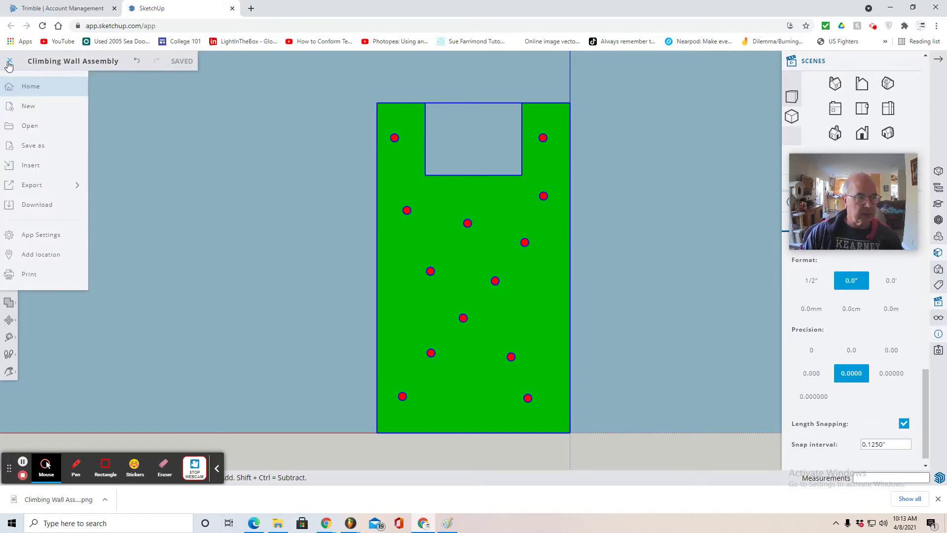
click(31, 185)
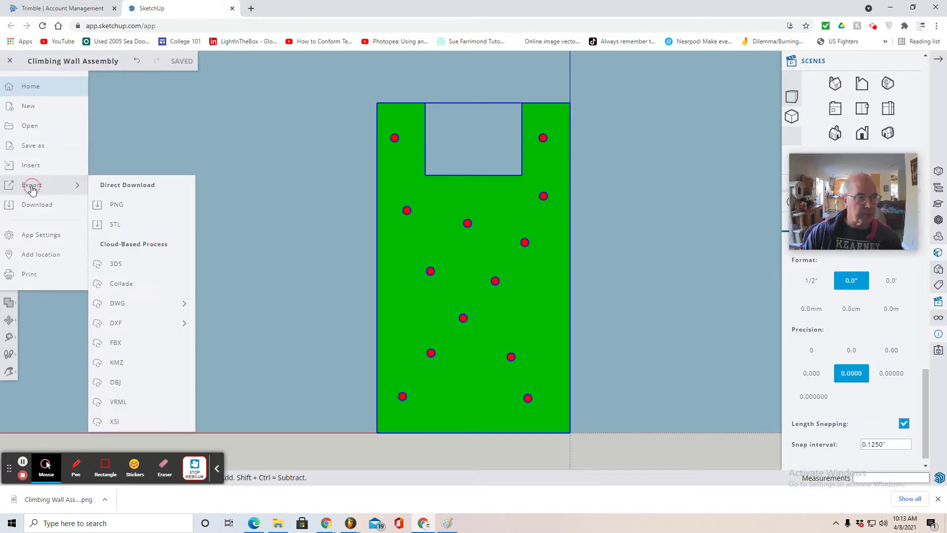
click(125, 212)
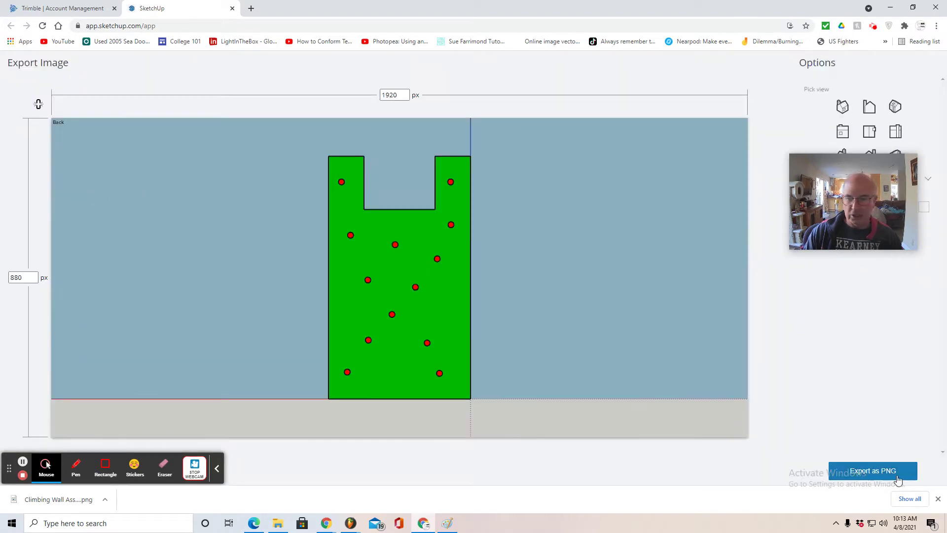
click(873, 471)
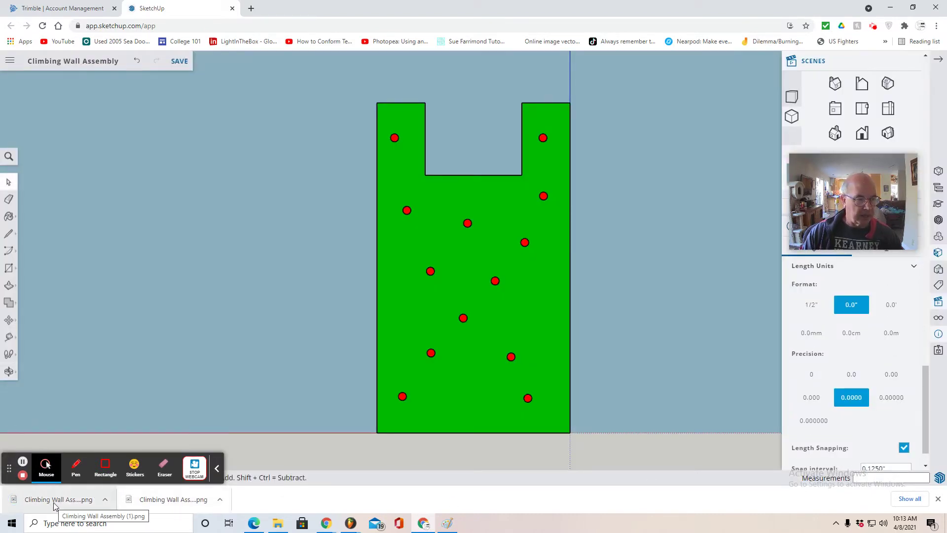
Switch to File Explorer and open the "Climbing Wall Assembly" image from Downloads in Paint.
click(278, 525)
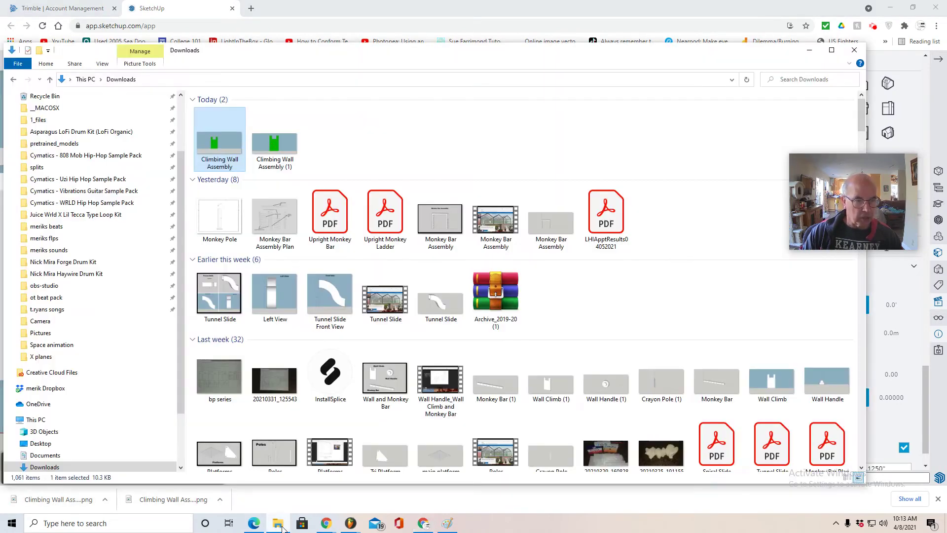
double_click(223, 148)
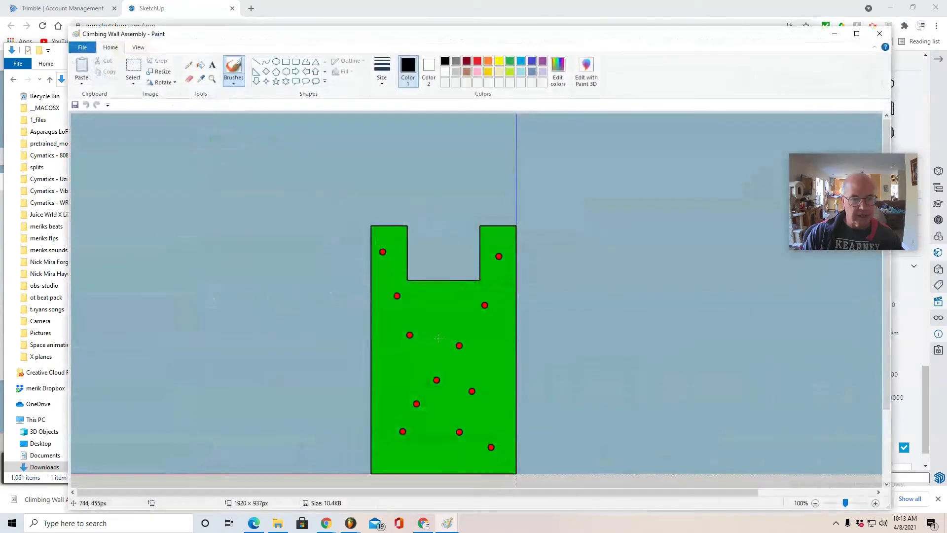